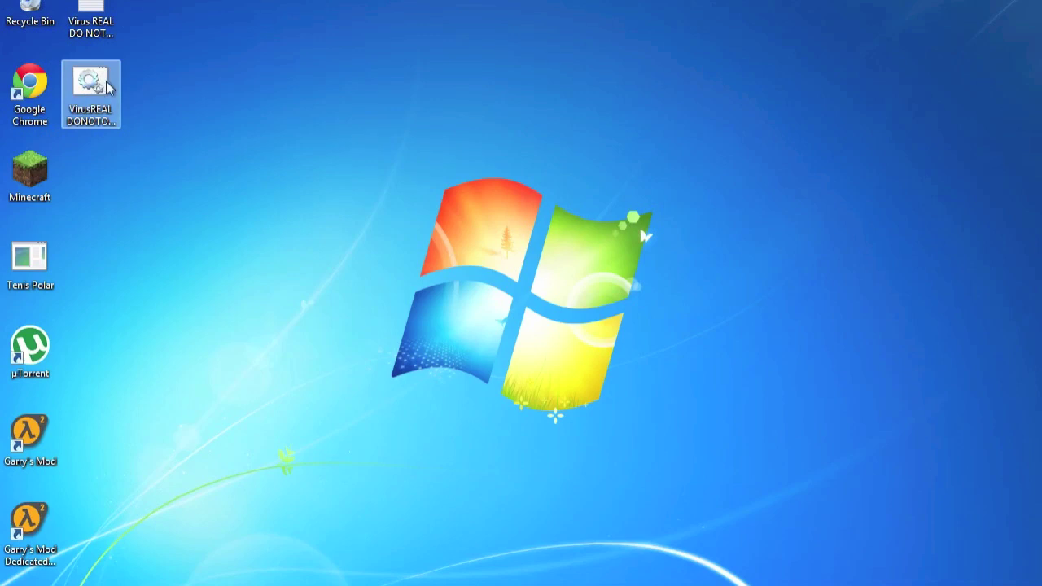
- Delete the VirusREAL DONOTOPEN batch file, confirming it goes to the Recycle Bin
{"action": "left_click", "coordinate": [107, 83]}
{"action": "right_click", "coordinate": [107, 83]}
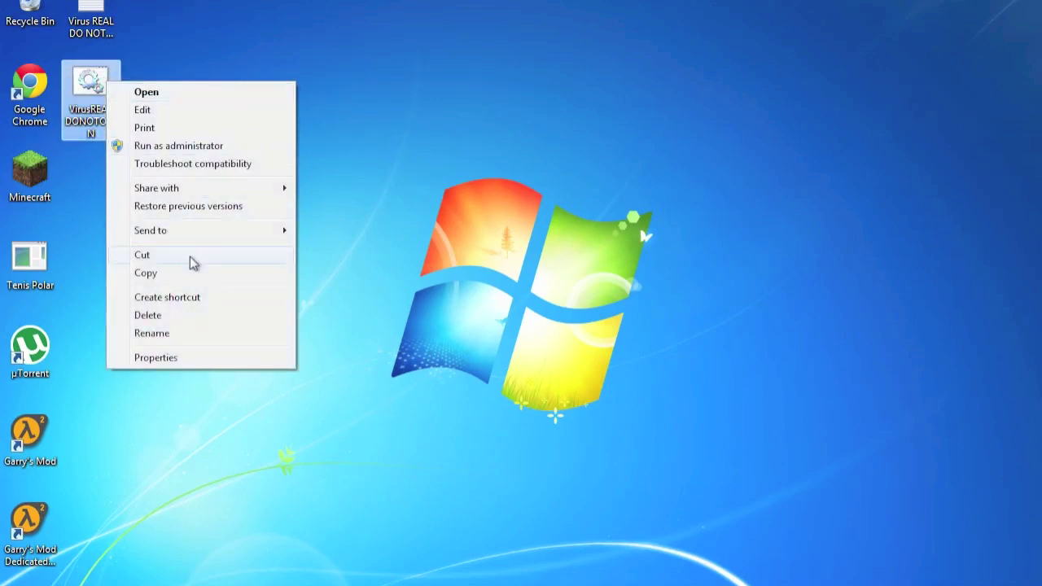
{"action": "left_click", "coordinate": [165, 317]}
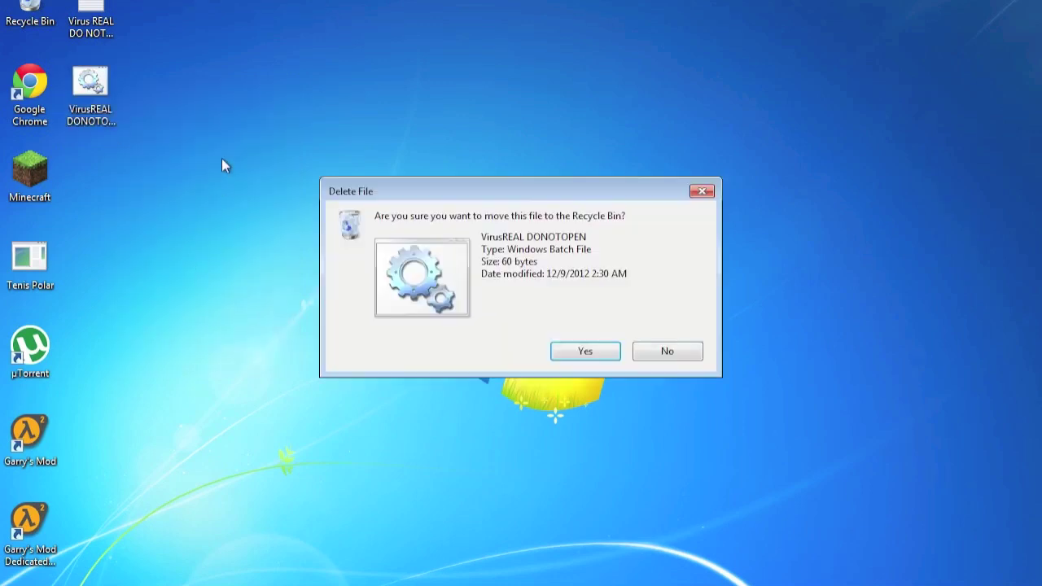
{"action": "left_click", "coordinate": [558, 351]}
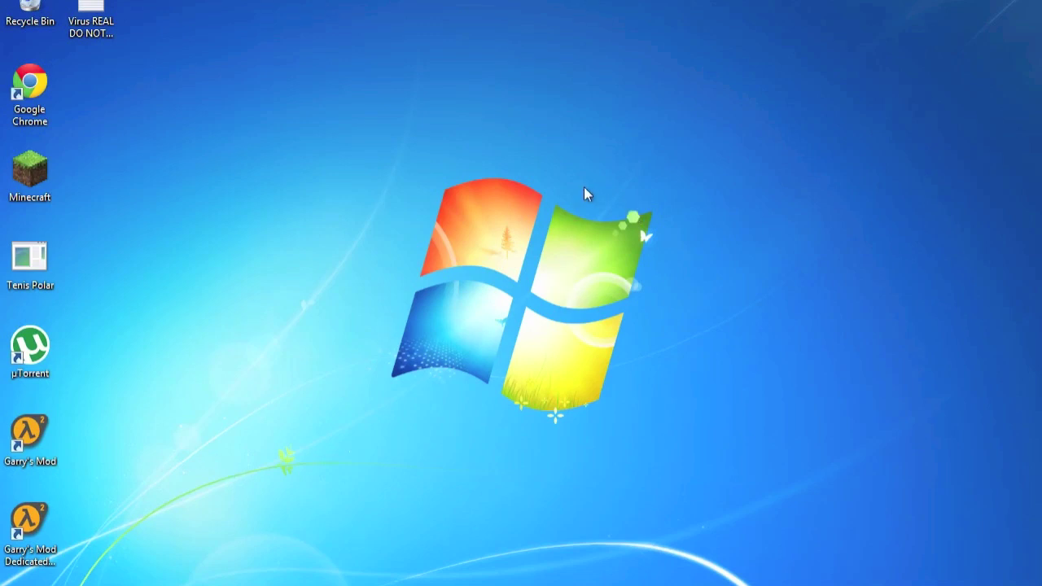
{"action": "left_click_drag", "start_coordinate": [369, 147], "coordinate": [694, 461]}
- Create a new desktop shortcut and enter shutdown -s -t 12 as its location
{"action": "right_click", "coordinate": [273, 170]}
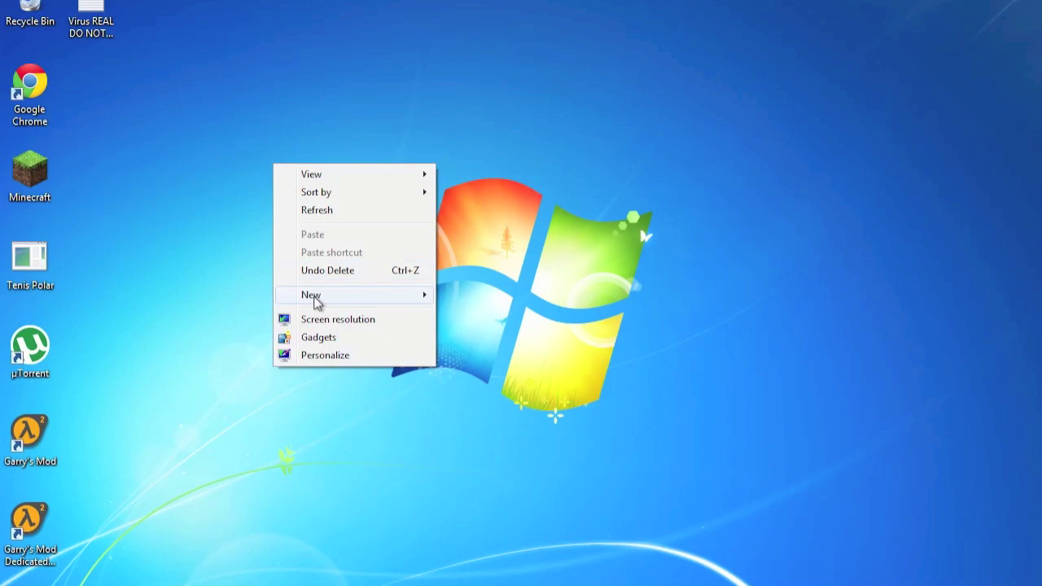
{"action": "mouse_move", "coordinate": [315, 301]}
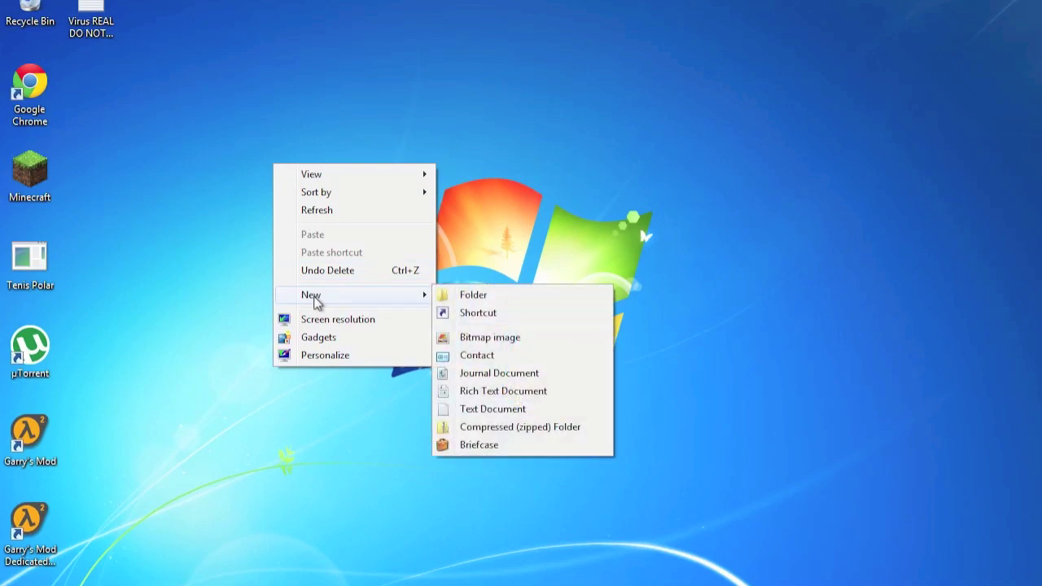
{"action": "left_click", "coordinate": [462, 316]}
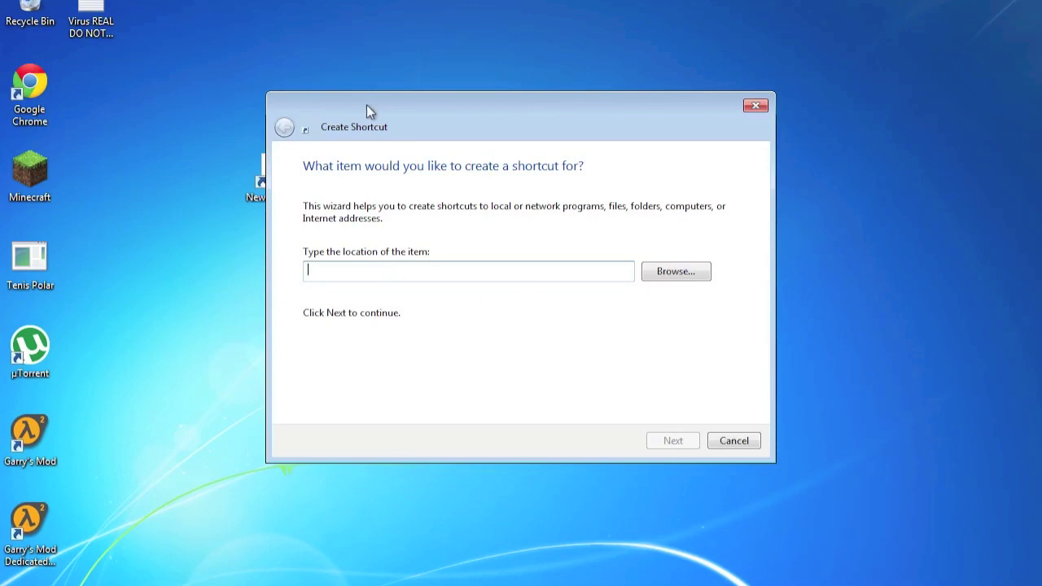
{"action": "left_click_drag", "start_coordinate": [363, 132], "coordinate": [338, 100]}
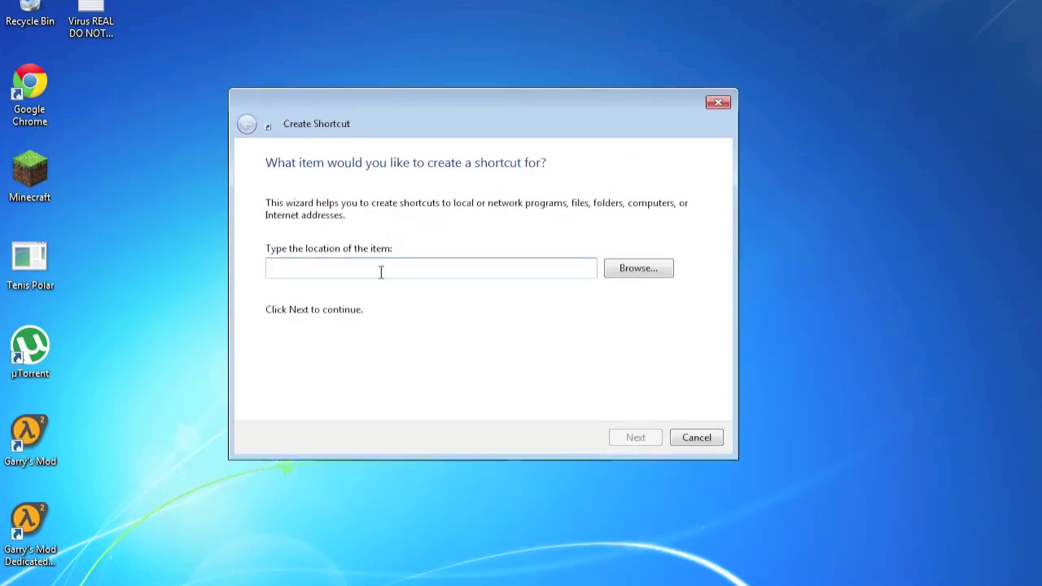
{"action": "type", "text": "s"}
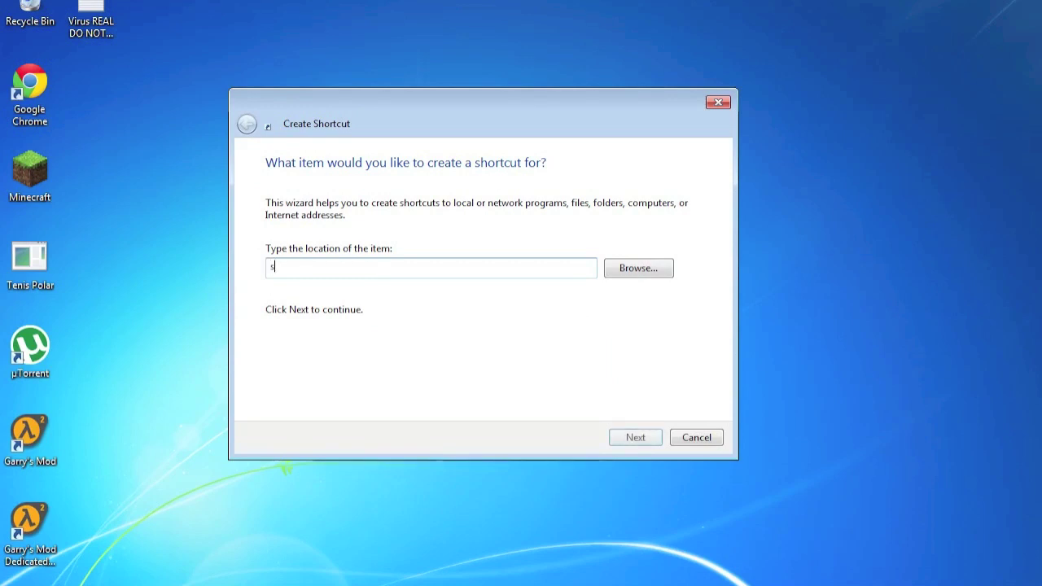
{"action": "type", "text": "hutdown"}
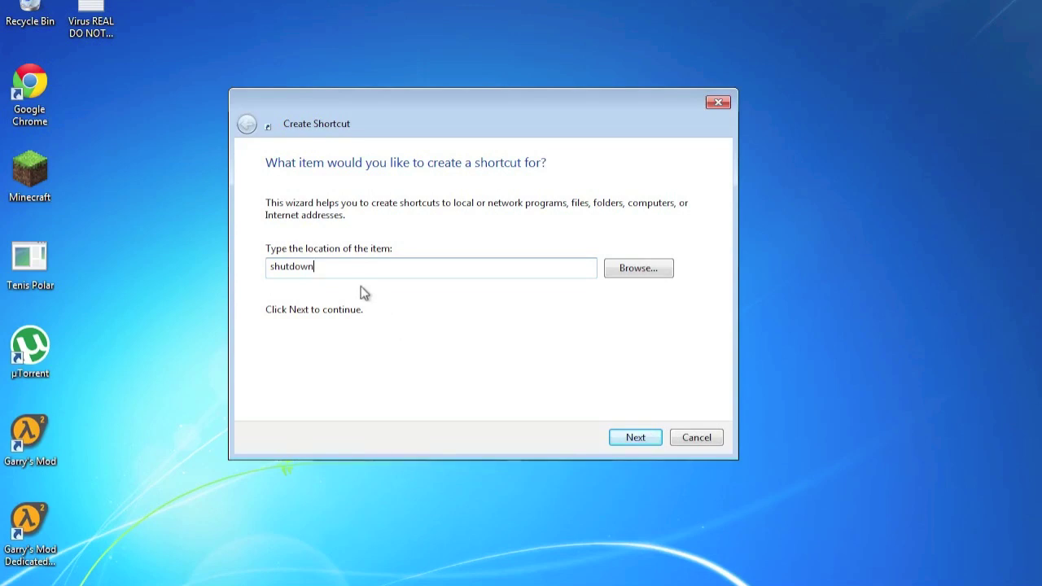
{"action": "type", "text": " -s"}
{"action": "type", "text": "s"}
{"action": "type", "text": " -t "}
{"action": "type", "text": "12"}
- Change the timer from 12 to 60 and append -c "Windows is shutting down!"
{"action": "key", "text": "BackSpace"}
{"action": "key", "text": "BackSpace"}
{"action": "type", "text": "60"}
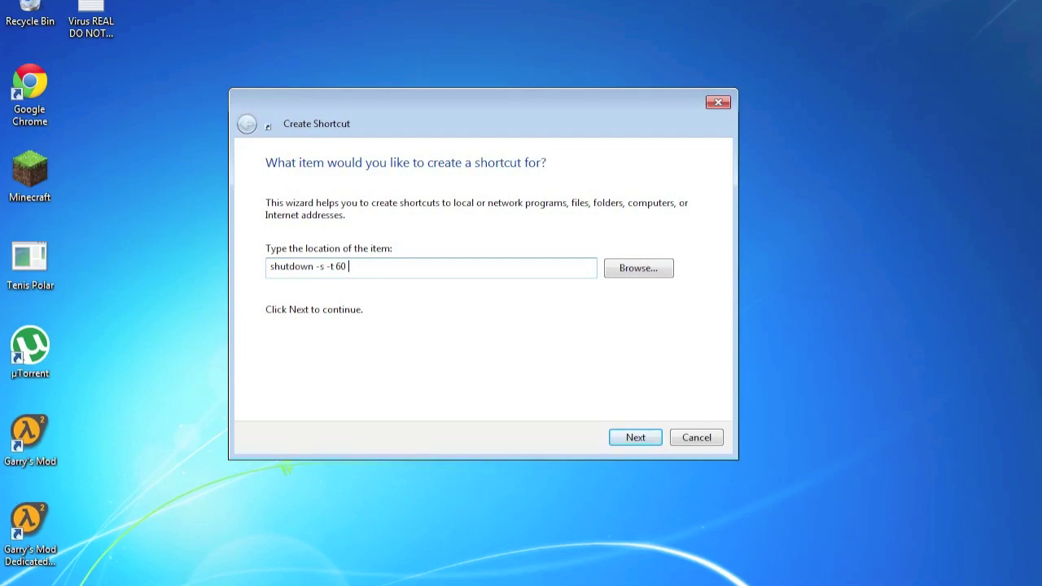
{"action": "type", "text": "-c \""}
{"action": "type", "text": "Windows is shutting "}
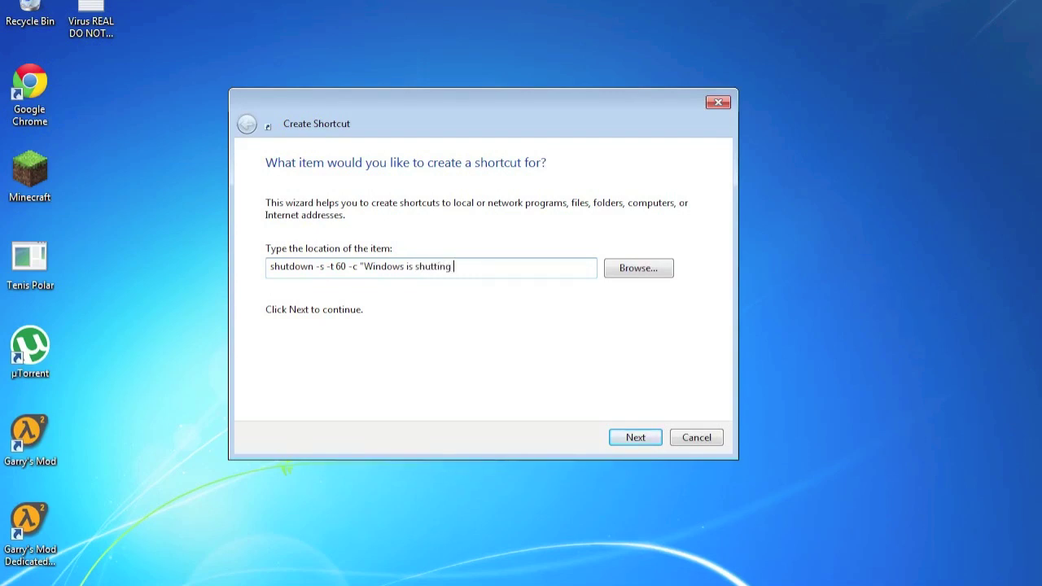
{"action": "type", "text": "down"}
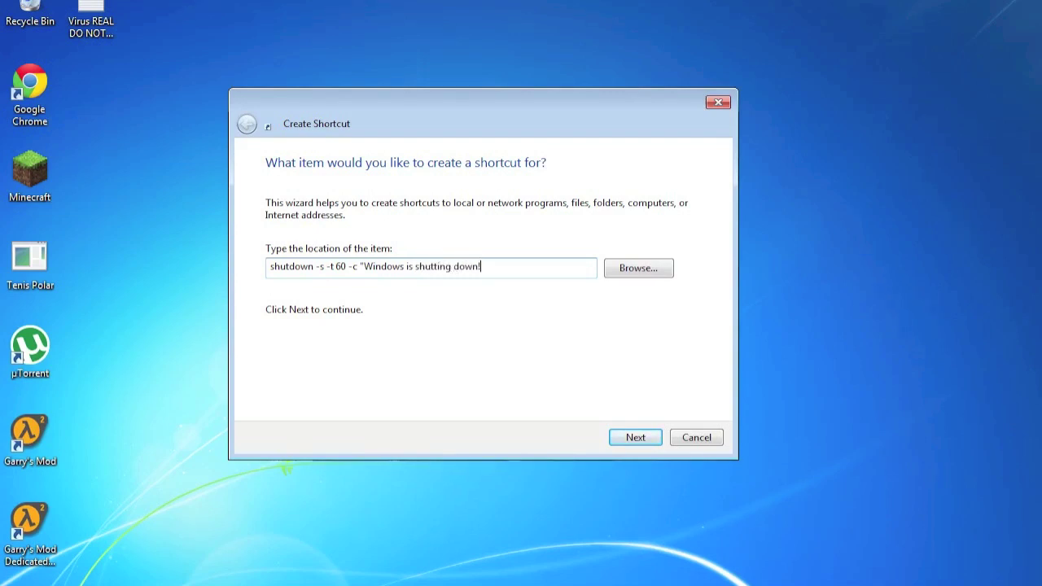
{"action": "type", "text": "!\""}
- Replace the suggested name with 'Googel Chrome', misspelling Google on purpose
{"action": "left_click", "coordinate": [635, 437]}
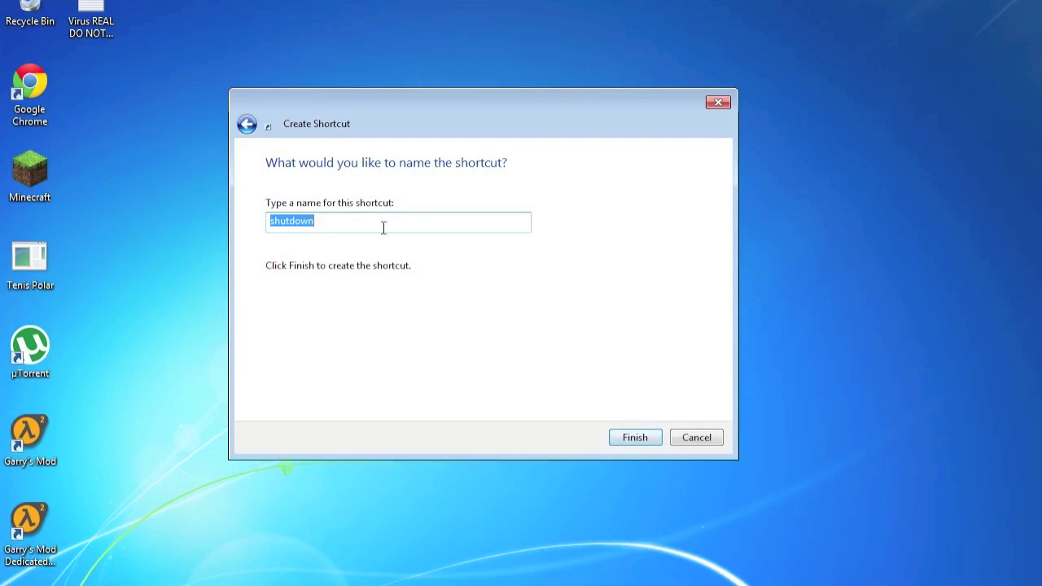
{"action": "key", "text": "BackSpace"}
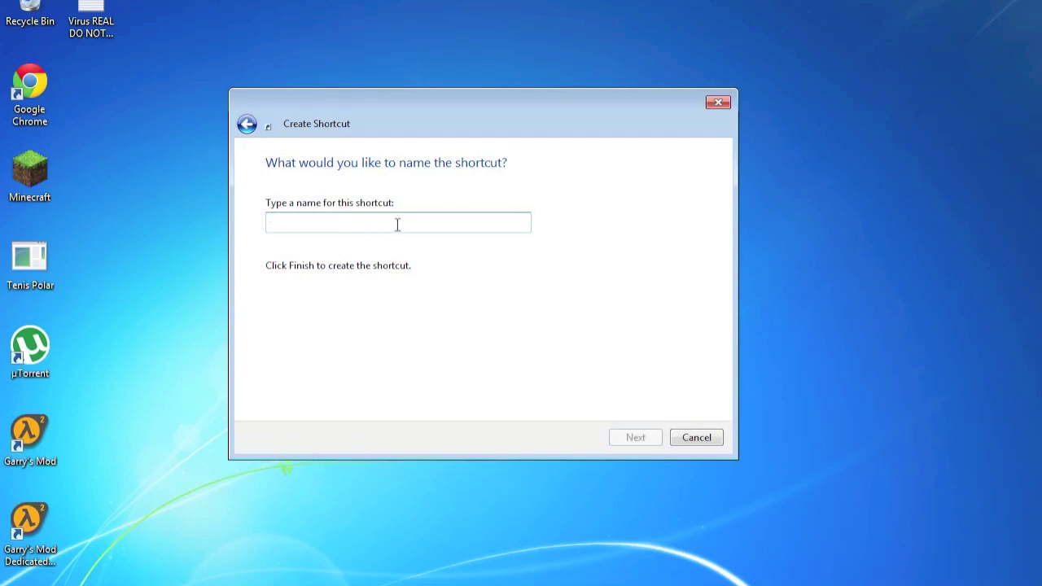
{"action": "type", "text": "Goog"}
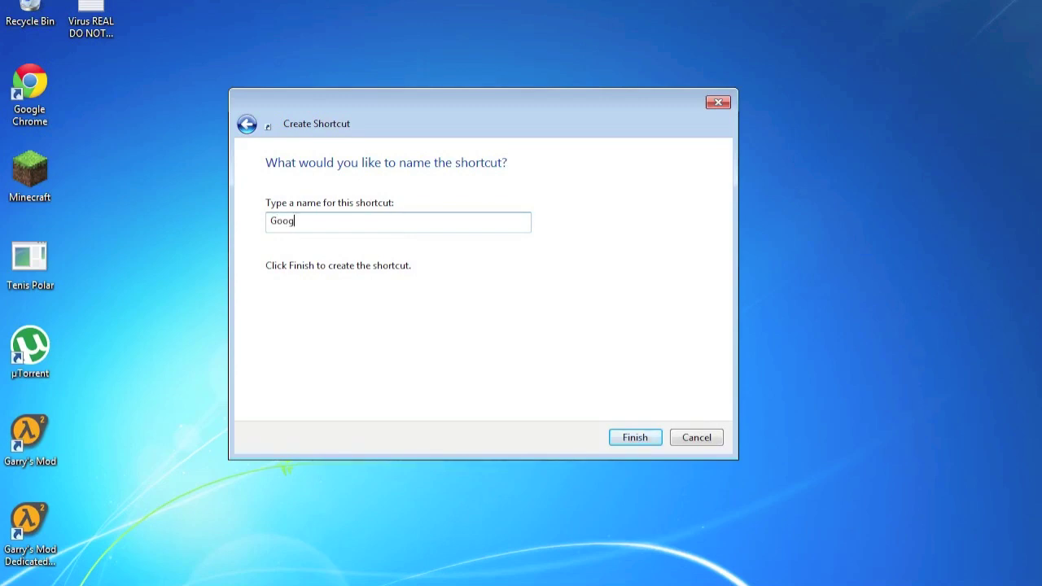
{"action": "type", "text": "le Chrome"}
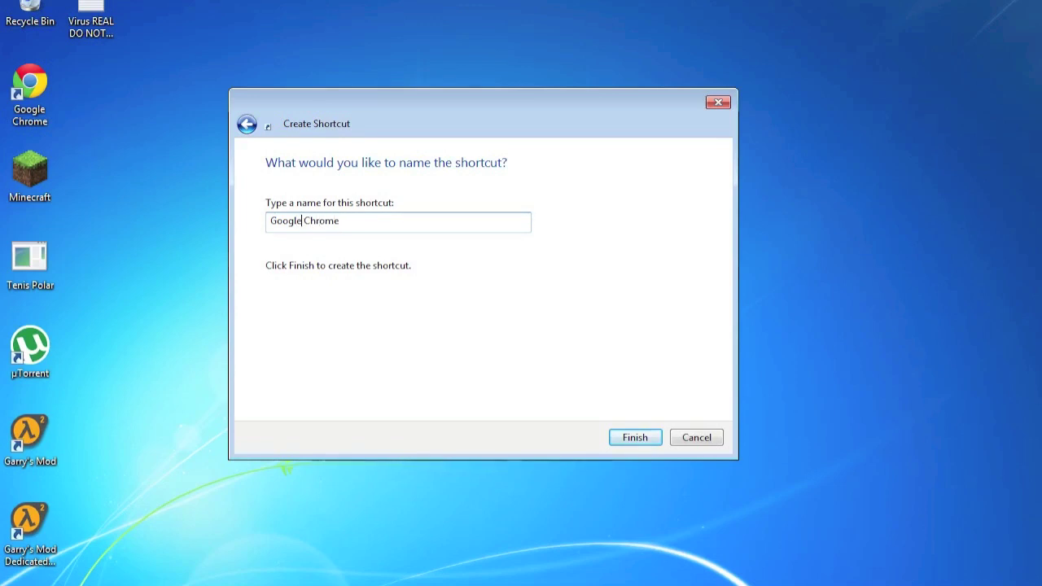
{"action": "key", "text": "BackSpace"}
{"action": "key", "text": "BackSpace"}
{"action": "type", "text": "el"}
- Finish the Googel Chrome shortcut and test it, dismissing the 'Windows is shutting down!' warning
{"action": "left_click", "coordinate": [612, 437]}
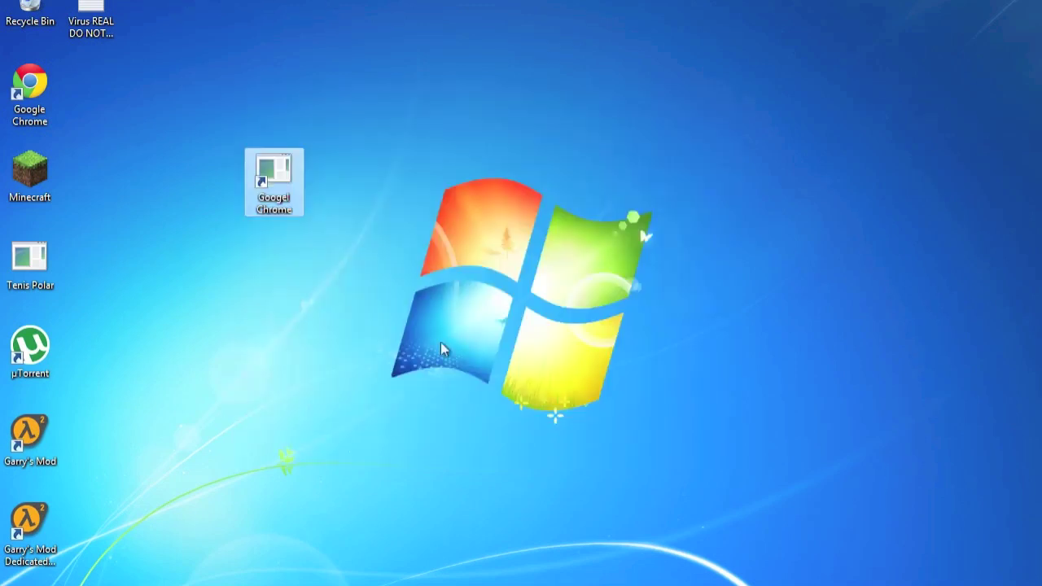
{"action": "double_click", "coordinate": [269, 173]}
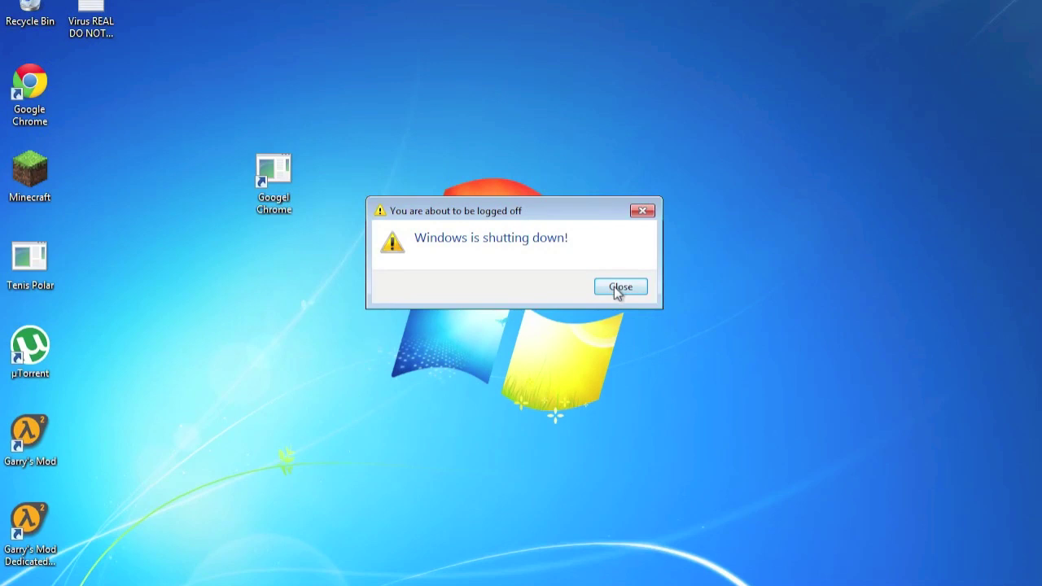
{"action": "left_click", "coordinate": [615, 287]}
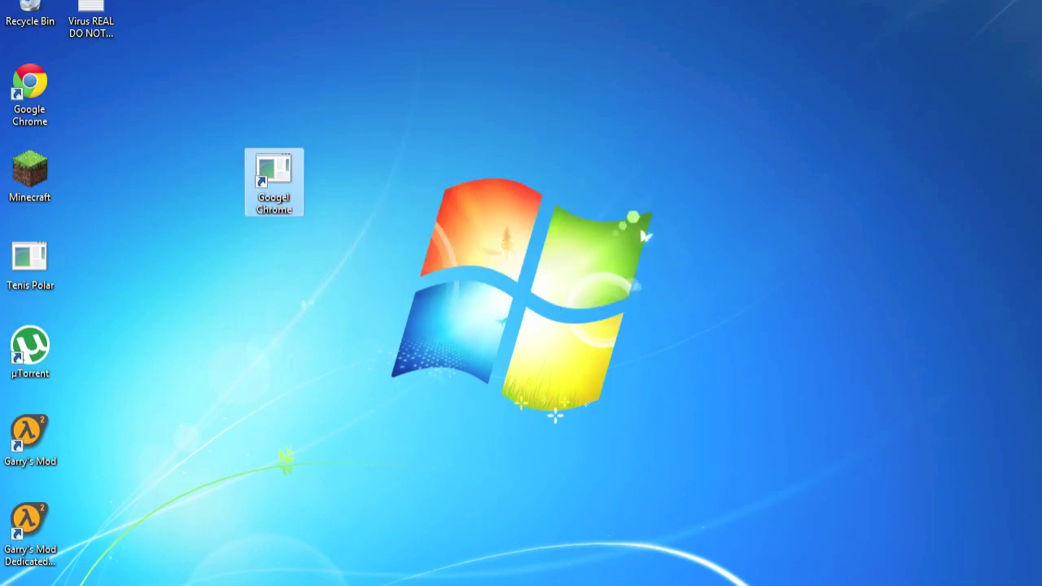
- Abort the scheduled shutdown with shutdown from the Run box and close the cancellation notice
{"action": "key", "text": "super"}
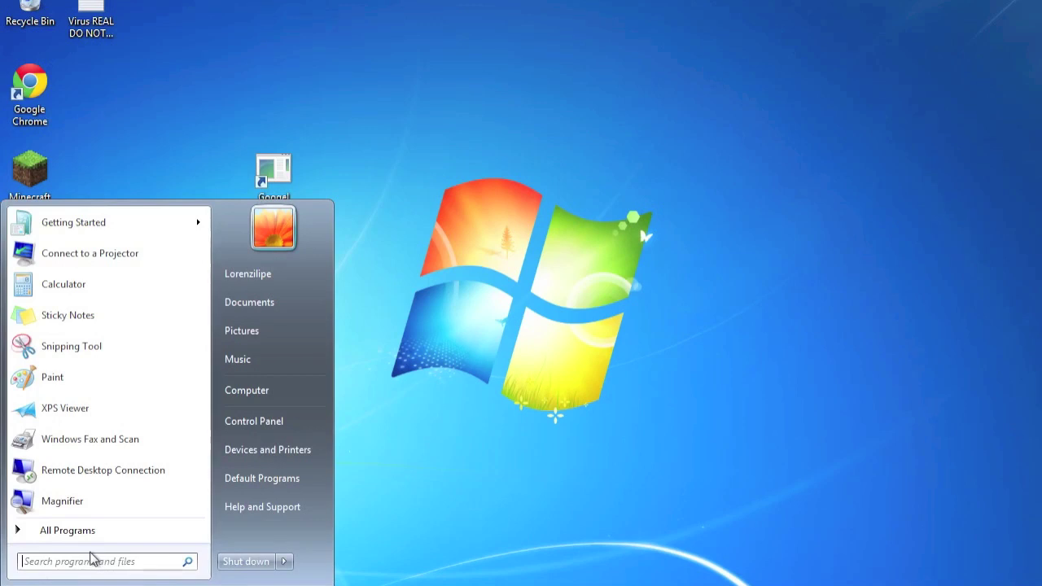
{"action": "type", "text": "run"}
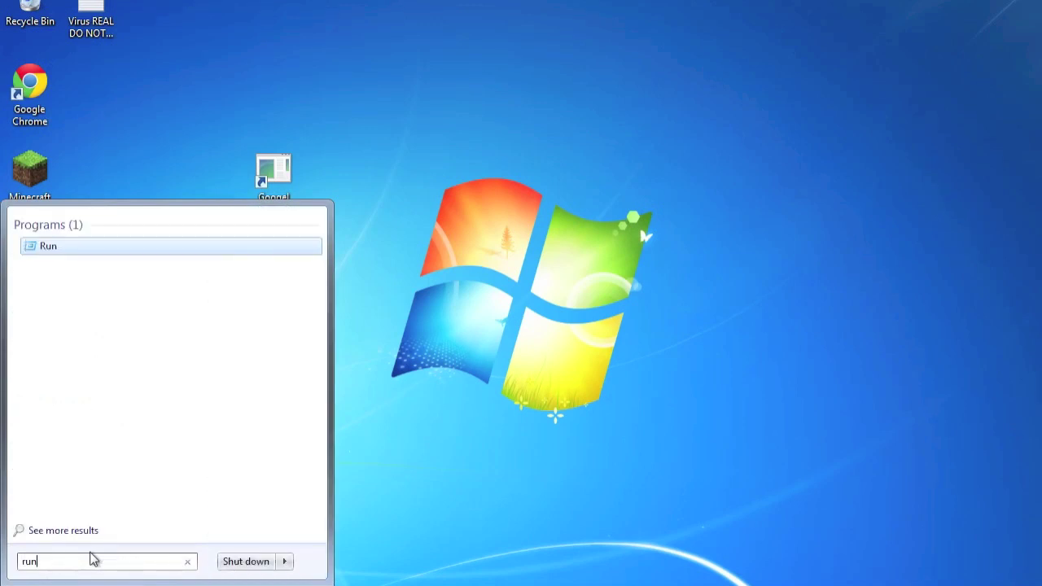
{"action": "key", "text": "Return"}
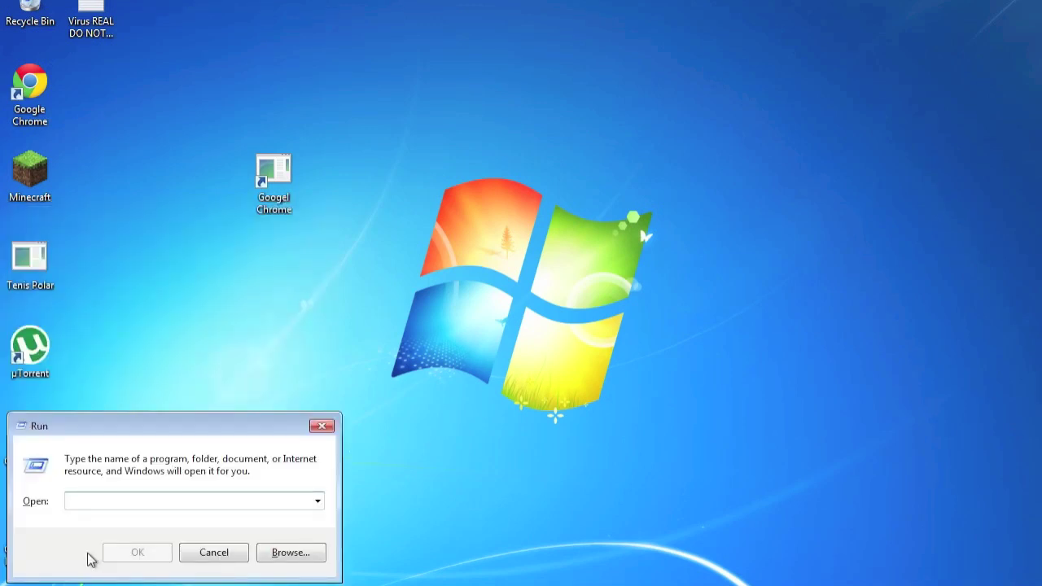
{"action": "type", "text": "shutd"}
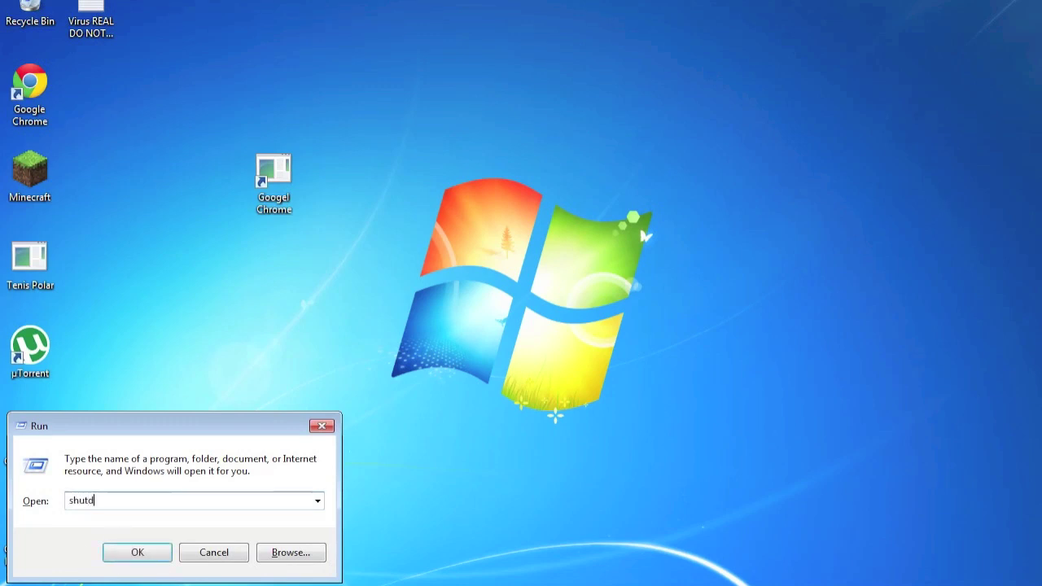
{"action": "type", "text": "own -a"}
{"action": "left_click", "coordinate": [122, 553]}
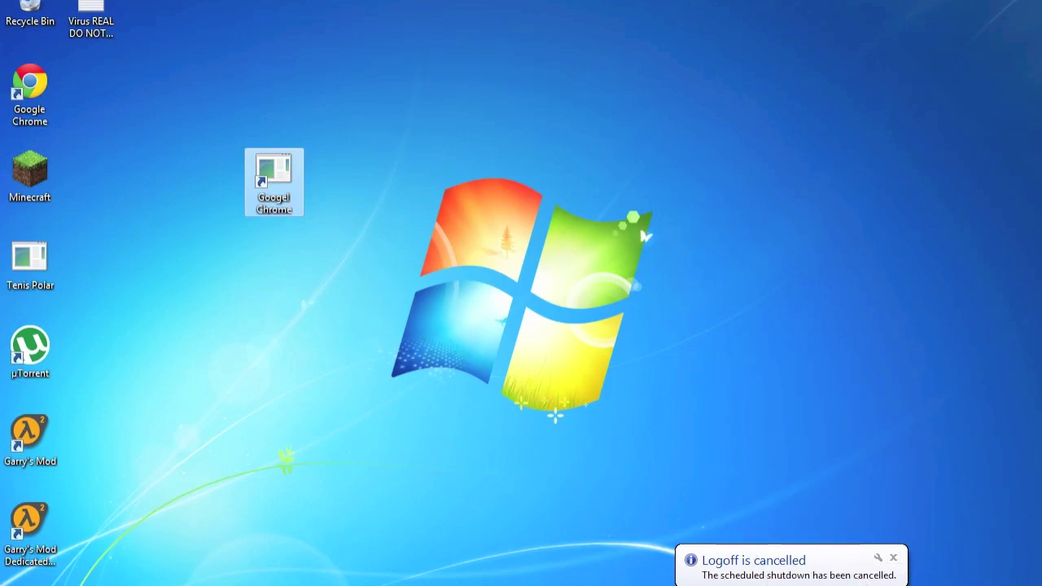
{"action": "left_click", "coordinate": [898, 575]}
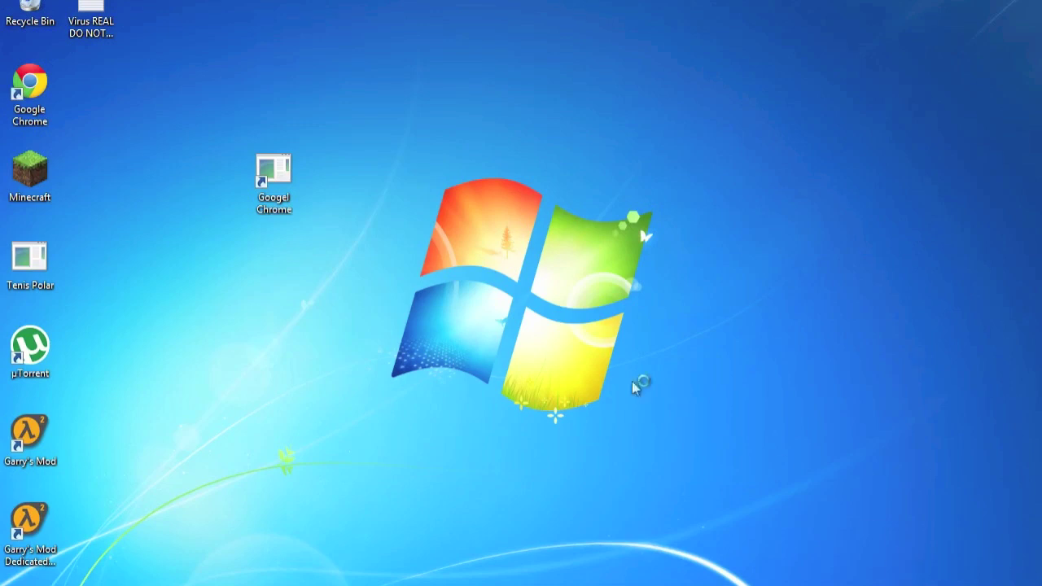
- Open Change Icon from the Googel Chrome shortcut's Properties, accepting the no-icons warning to get SHELL32 icons
{"action": "left_click", "coordinate": [276, 181]}
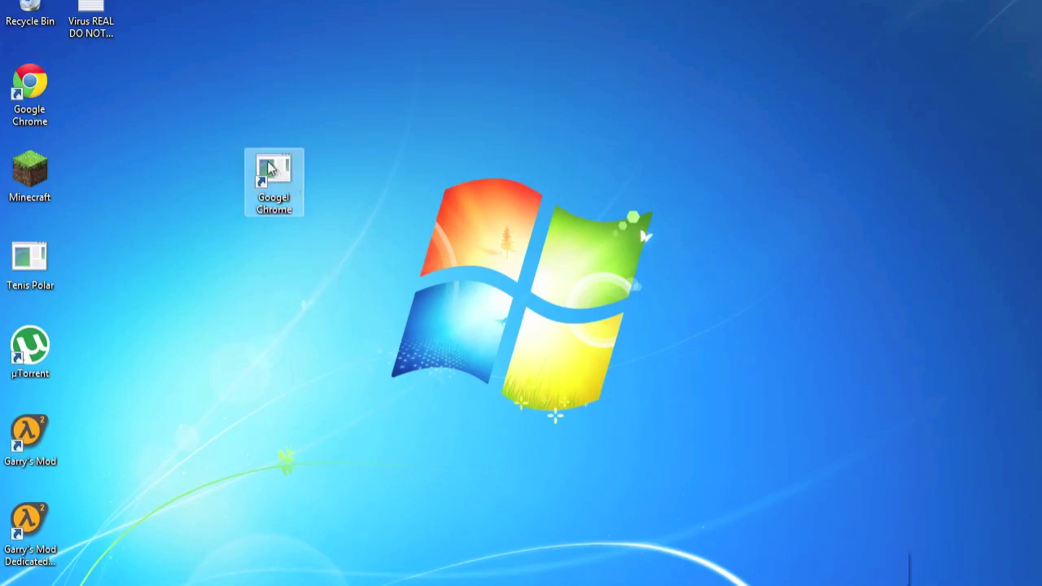
{"action": "left_click", "coordinate": [1034, 580]}
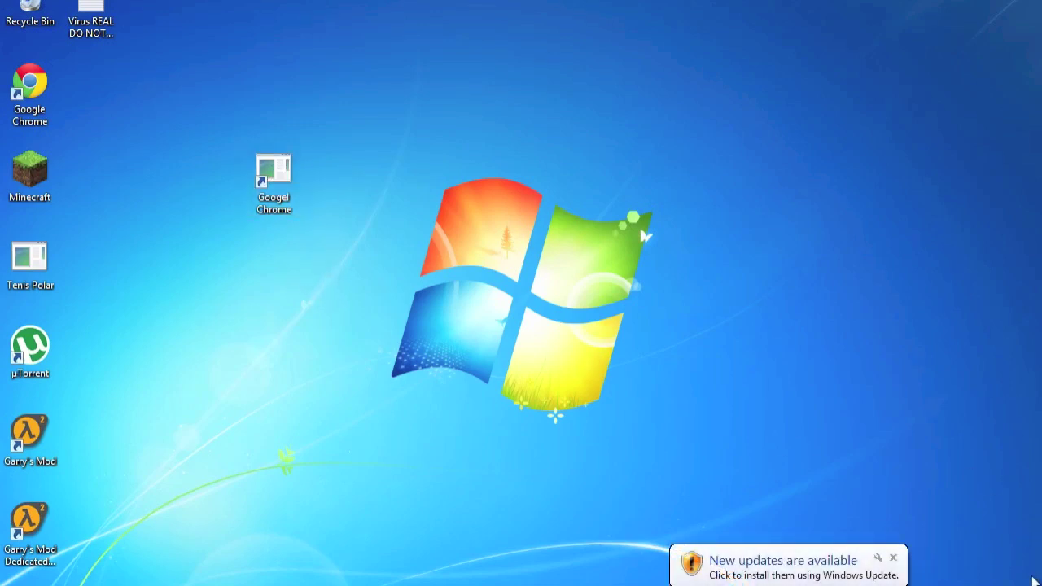
{"action": "left_click", "coordinate": [894, 559]}
{"action": "left_click", "coordinate": [277, 181]}
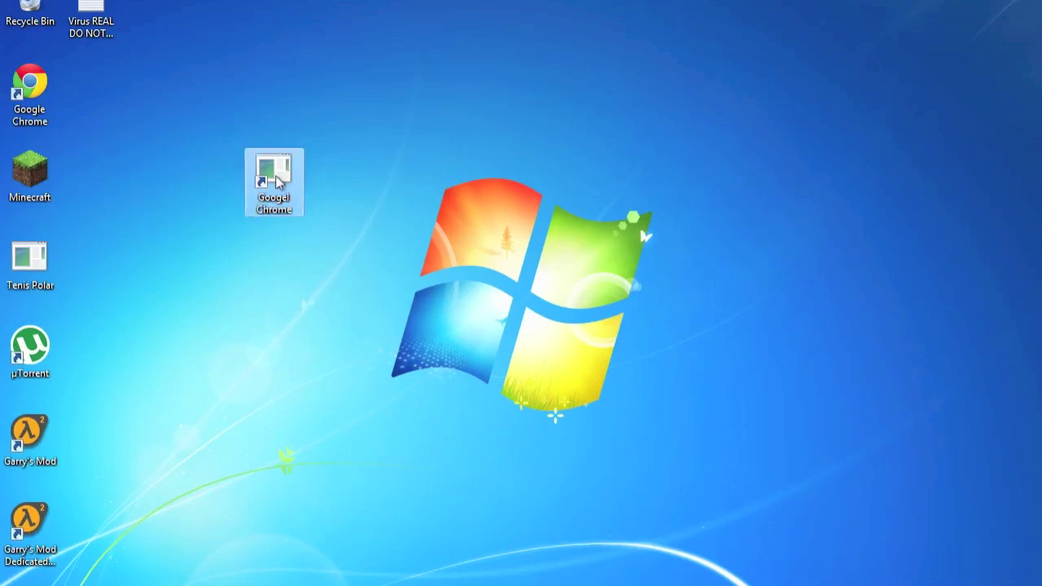
{"action": "right_click", "coordinate": [277, 176]}
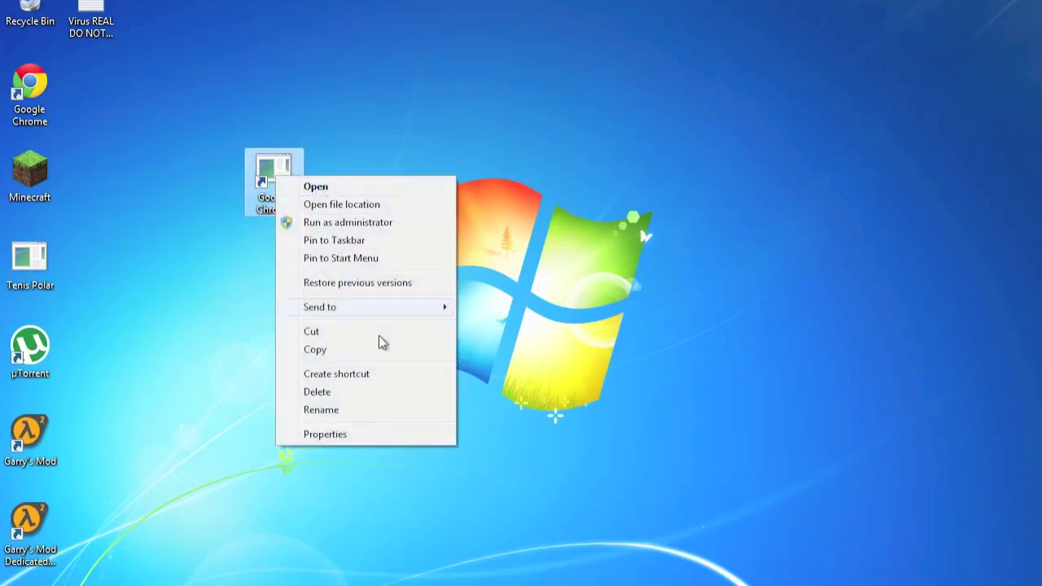
{"action": "left_click", "coordinate": [350, 435]}
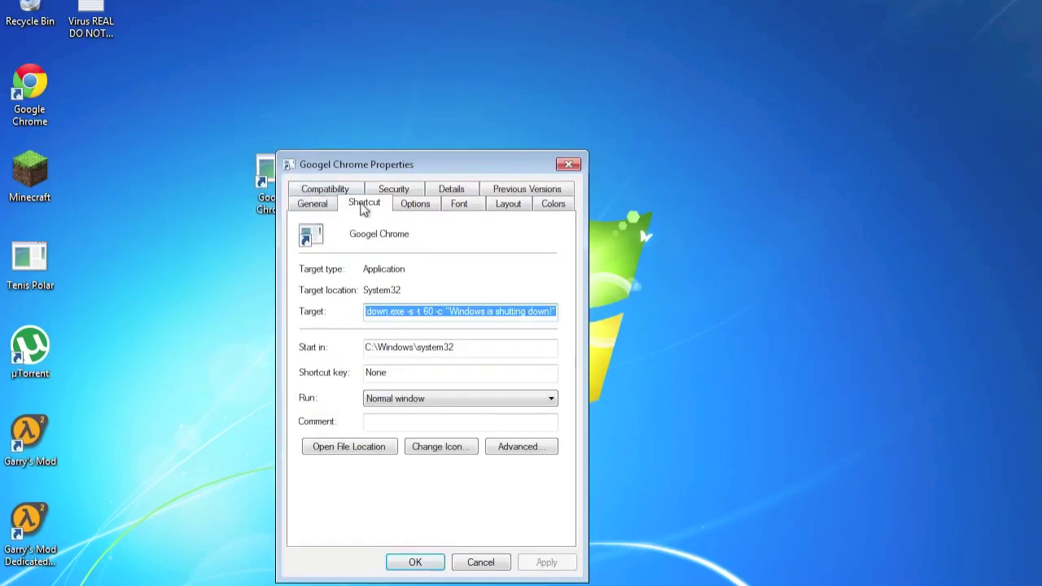
{"action": "left_click", "coordinate": [429, 451]}
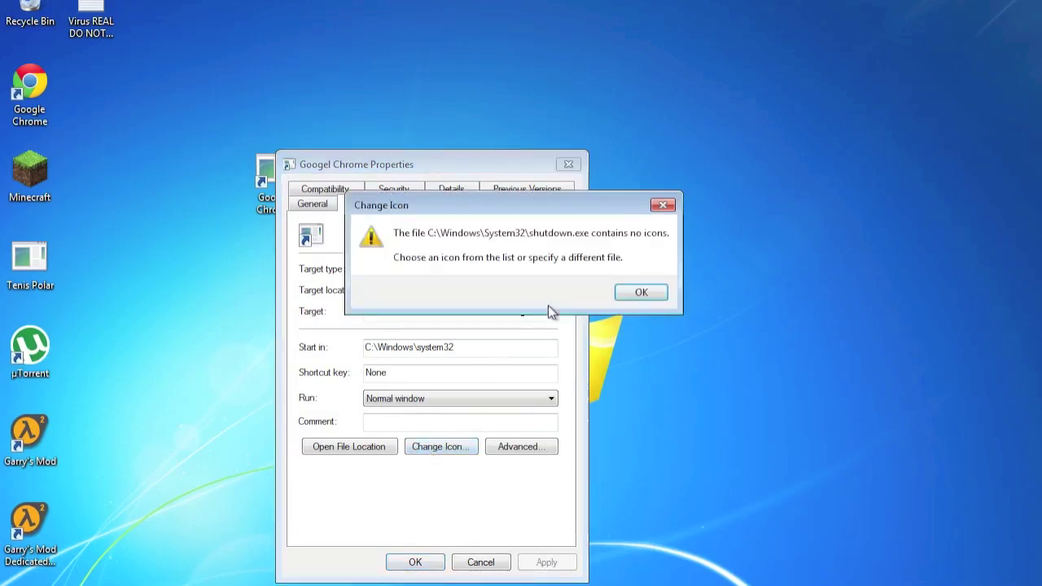
{"action": "left_click", "coordinate": [640, 295]}
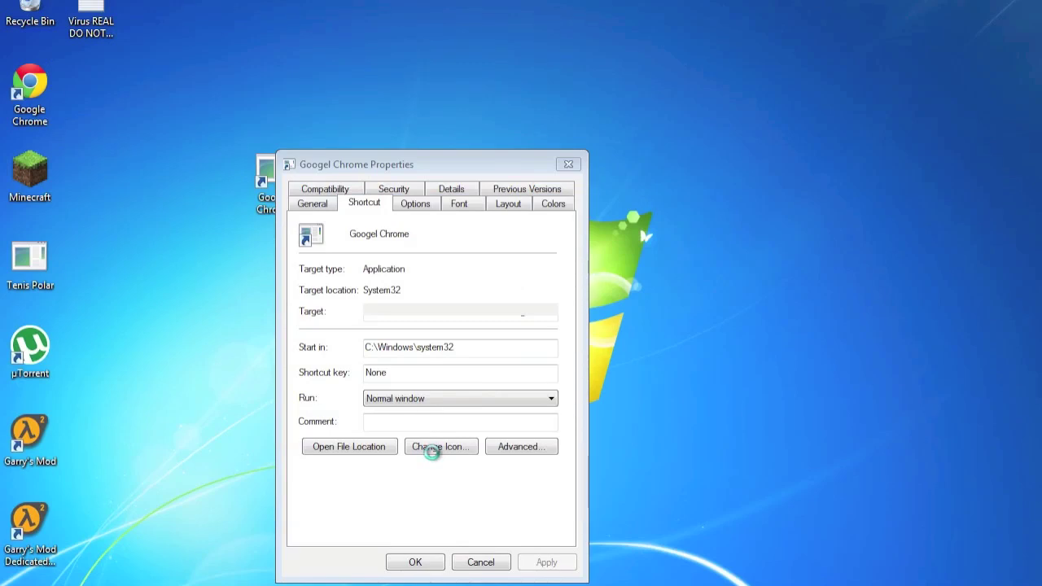
{"action": "left_click_drag", "start_coordinate": [478, 244], "coordinate": [446, 238]}
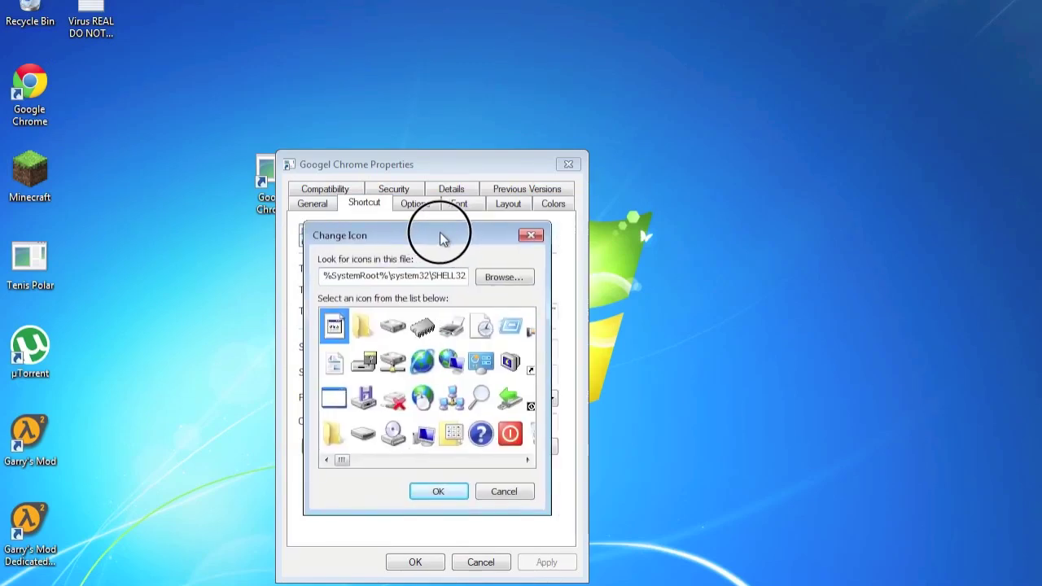
- Copy the real Google Chrome shortcut's Target from its Properties, then launch Windows Explorer
{"action": "left_click", "coordinate": [163, 362]}
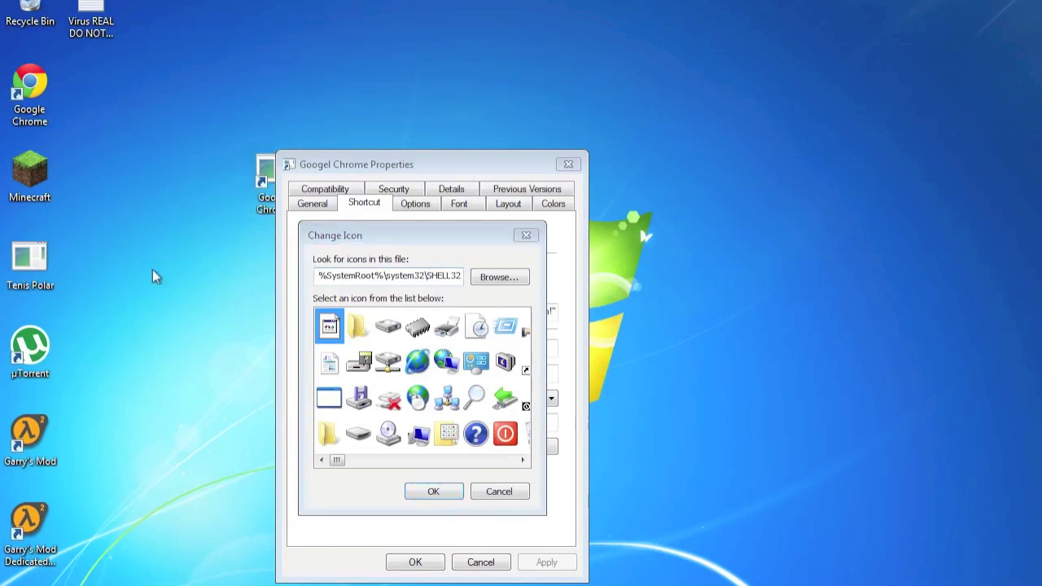
{"action": "right_click", "coordinate": [19, 66]}
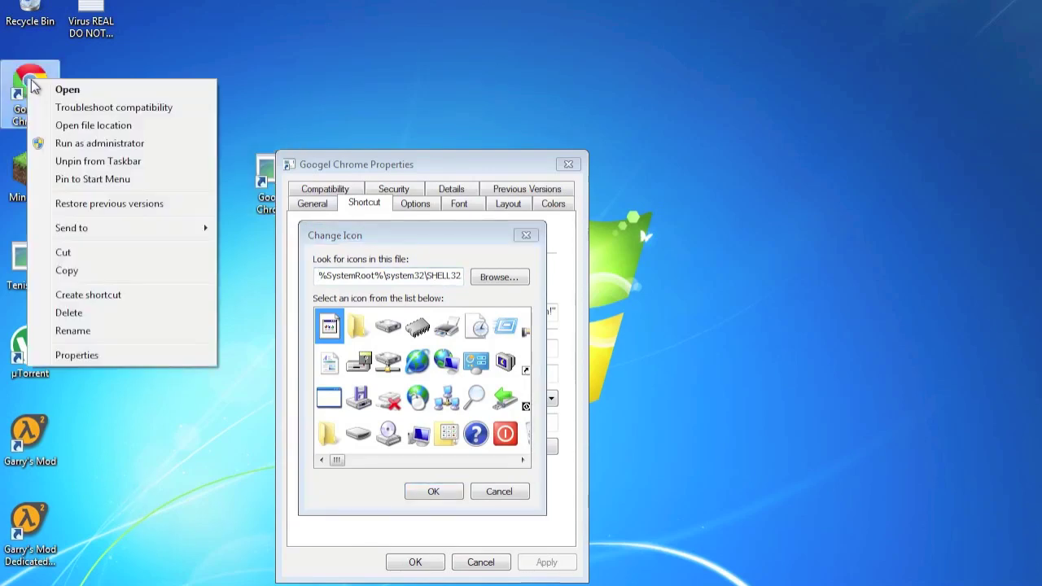
{"action": "left_click", "coordinate": [109, 353]}
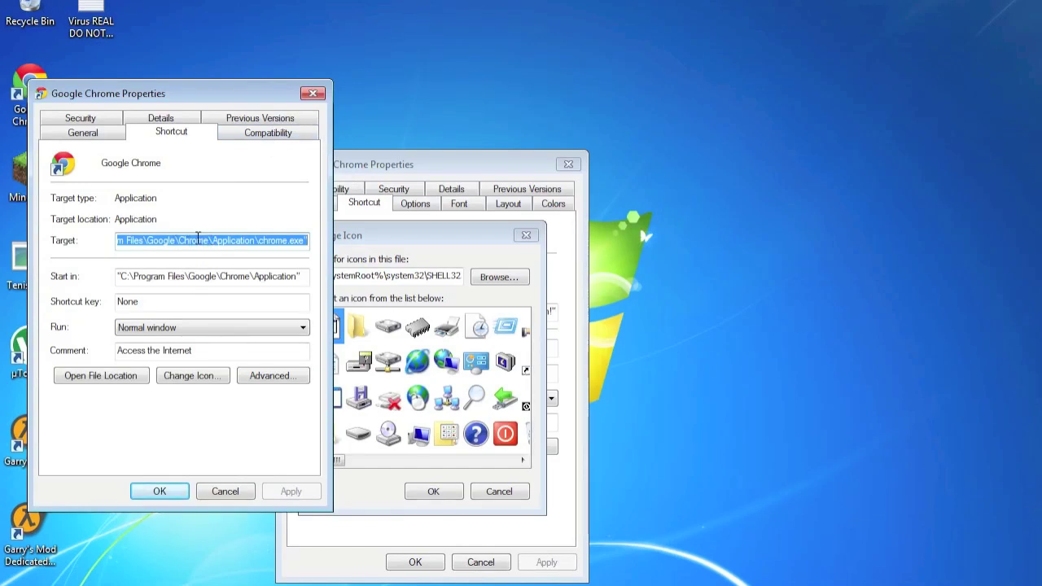
{"action": "left_click", "coordinate": [223, 492]}
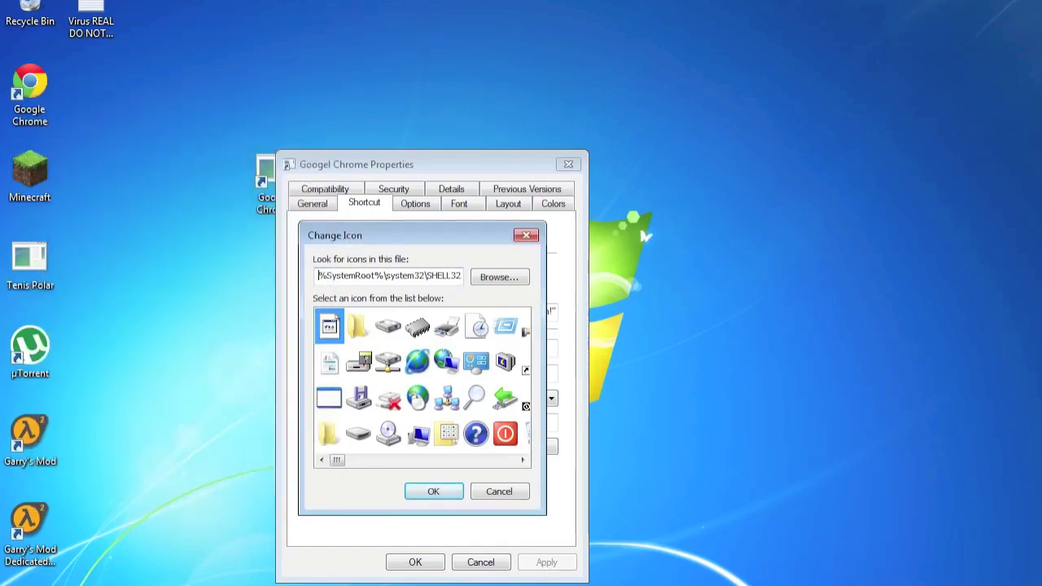
{"action": "right_click", "coordinate": [57, 582]}
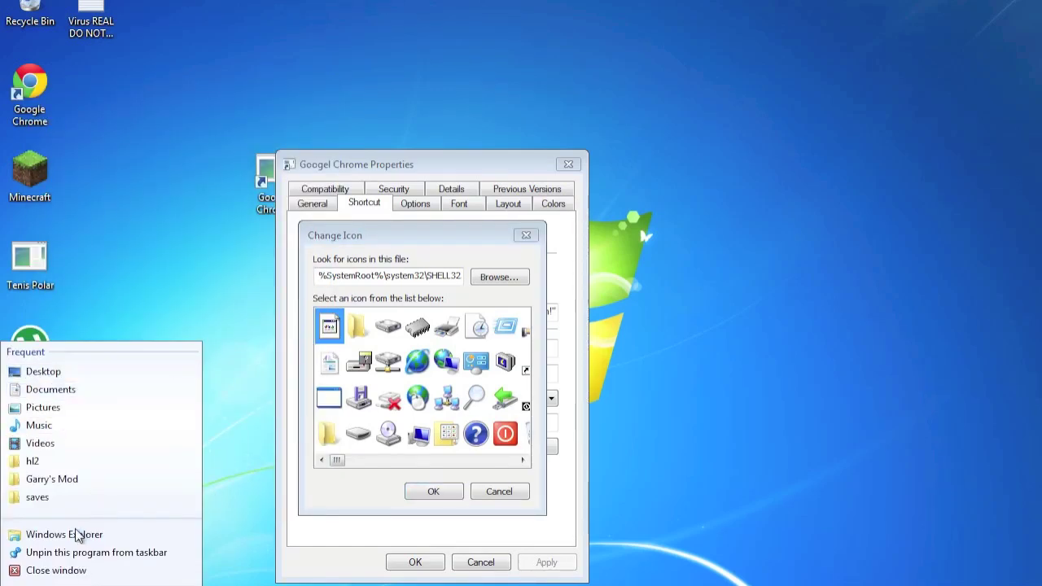
{"action": "left_click", "coordinate": [77, 534]}
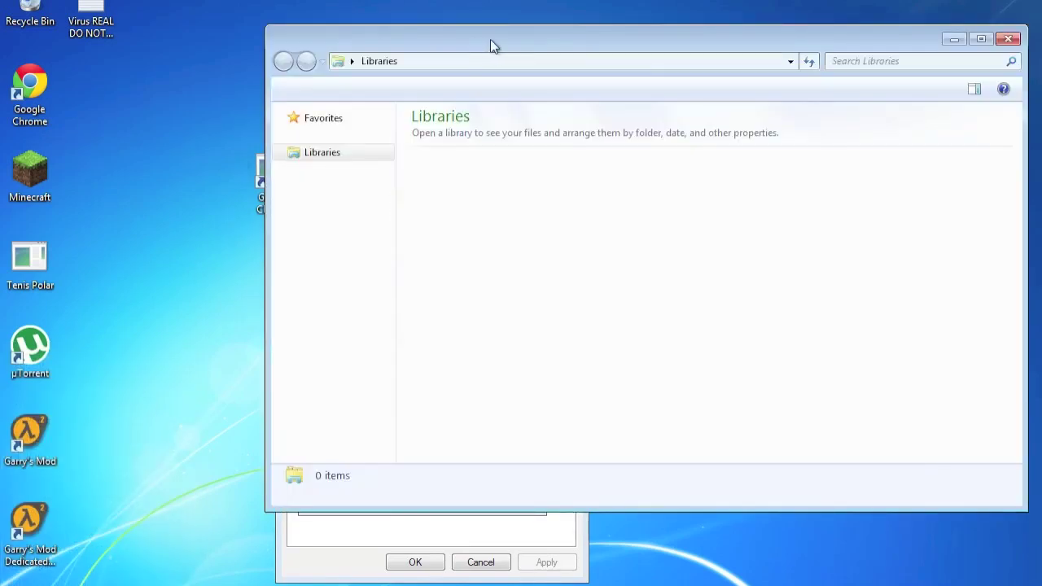
- Paste and clean up the Chrome path in Explorer's address bar to reach the Application folder
{"action": "left_click_drag", "start_coordinate": [490, 41], "coordinate": [312, 47]}
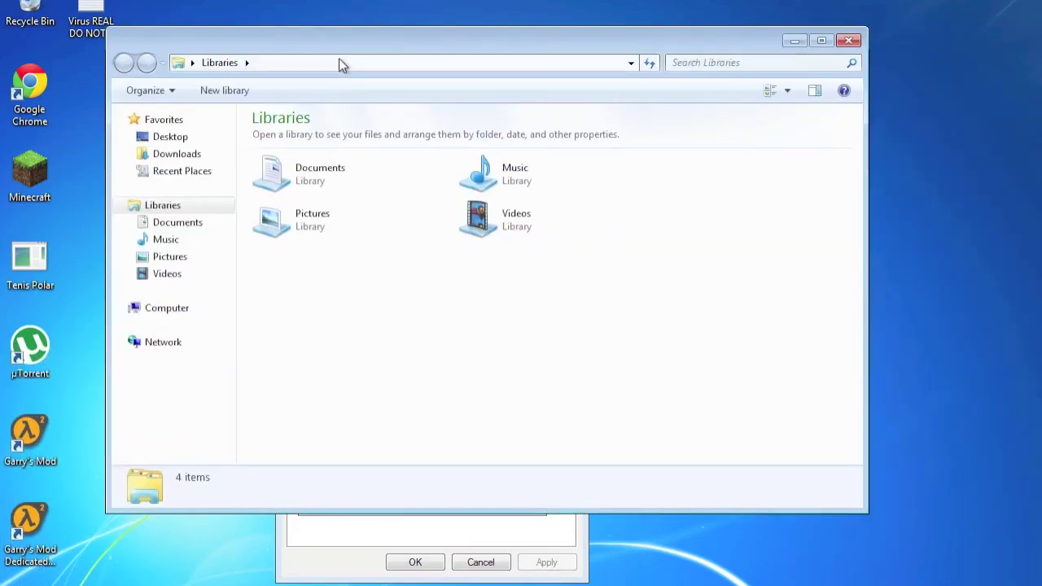
{"action": "left_click", "coordinate": [339, 61]}
{"action": "type", "text": "\"C:\\Program Files\\Google\\Chrome\\Application\\chrome.exe\""}
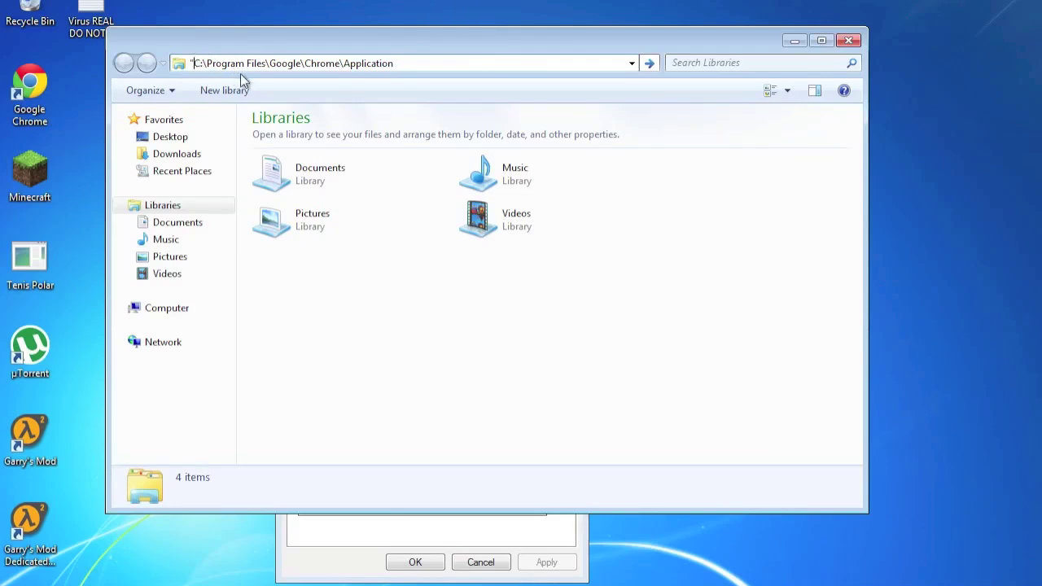
{"action": "key", "text": "BackSpace"}
{"action": "key", "text": "ctrl+a"}
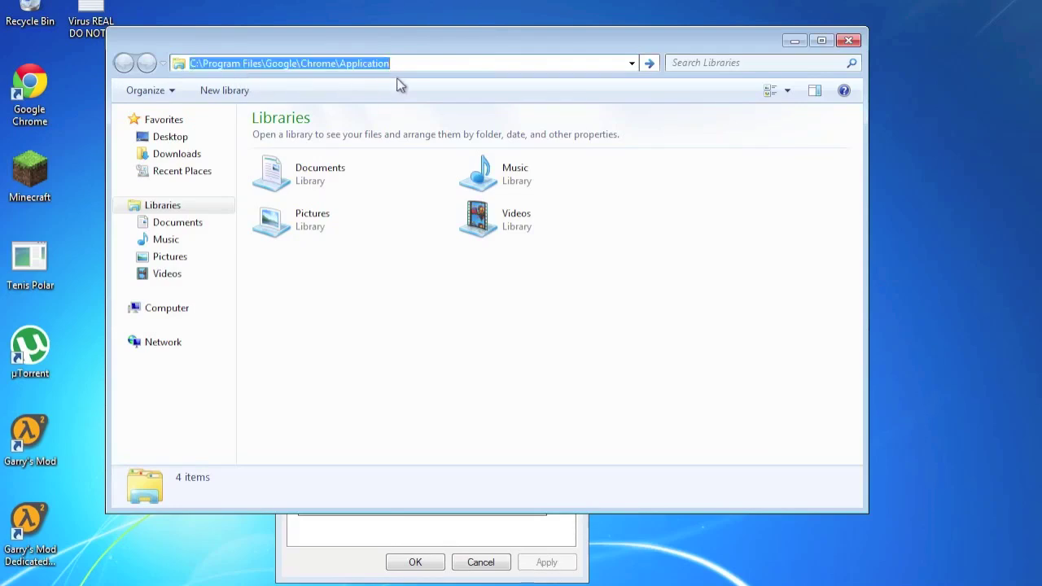
{"action": "left_click", "coordinate": [458, 64]}
{"action": "key", "text": "ctrl+a"}
{"action": "key", "text": "Return"}
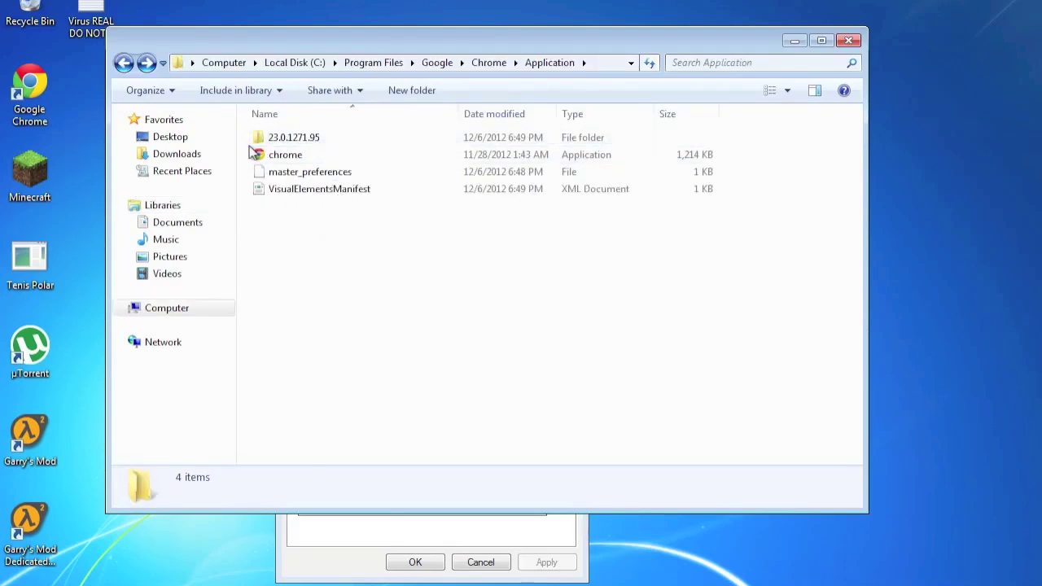
- Open the 23.0.1271.97 folder, then VisualElements, and look over the smalllogo image
{"action": "double_click", "coordinate": [315, 139]}
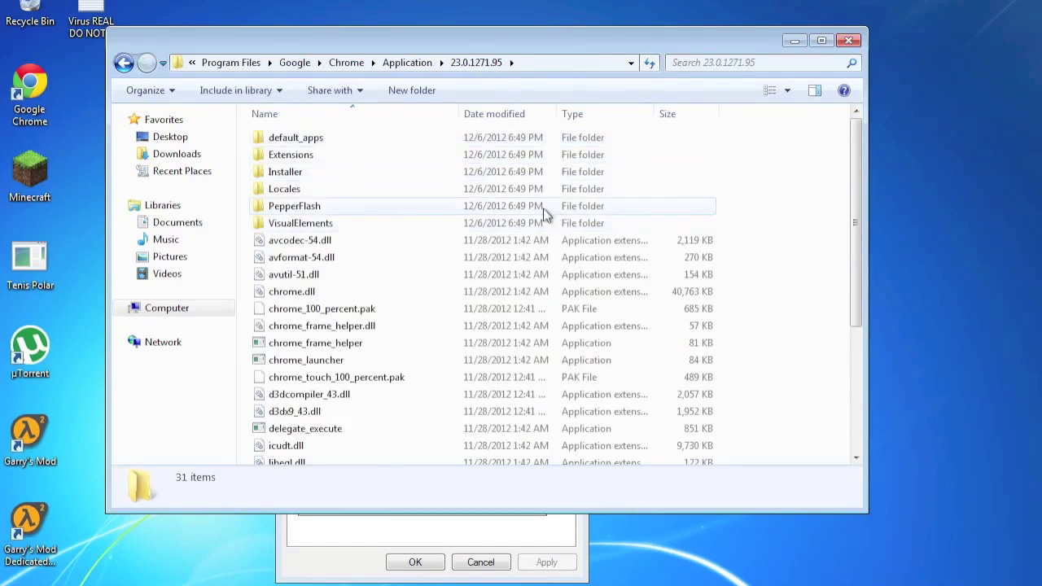
{"action": "double_click", "coordinate": [309, 222]}
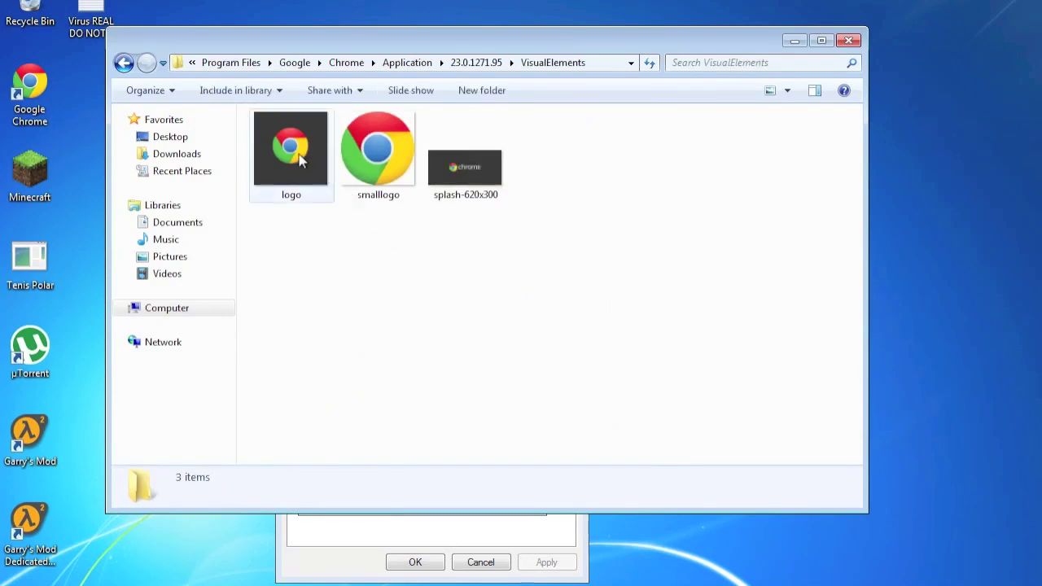
{"action": "left_click", "coordinate": [366, 156]}
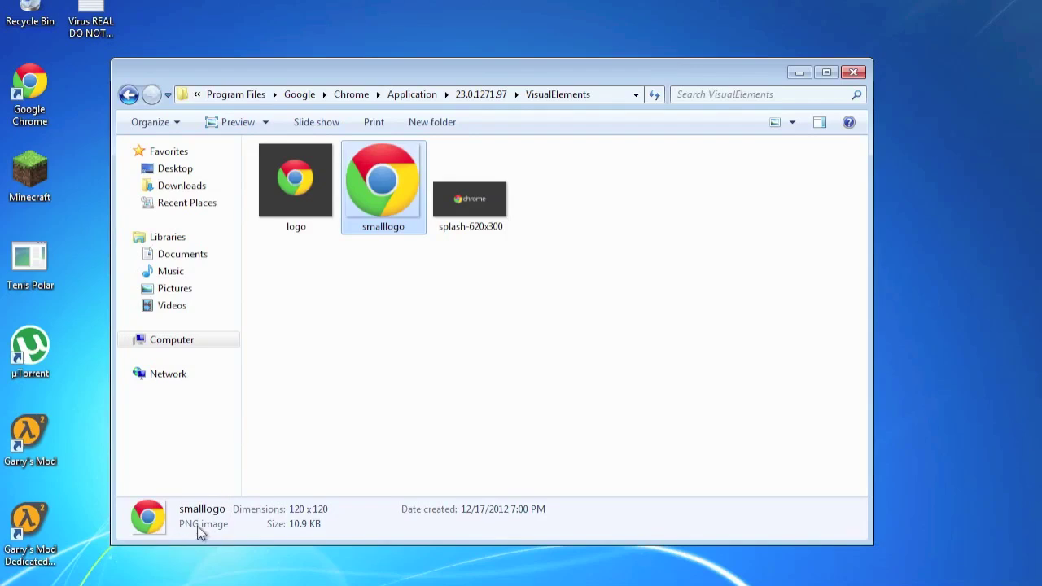
{"action": "left_click", "coordinate": [410, 342]}
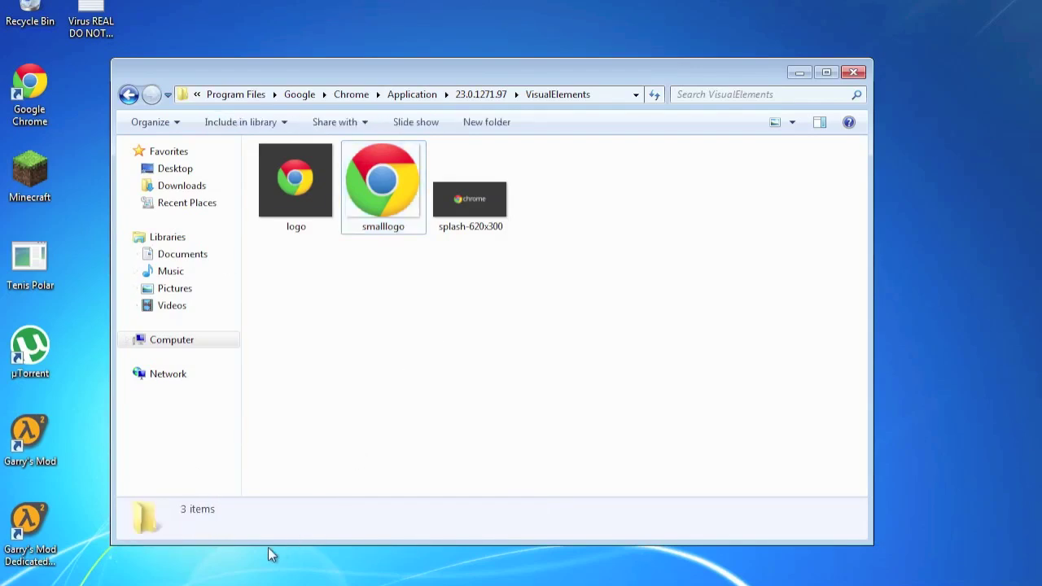
- Launch Google Chrome and search for 'png to ico'
{"action": "left_click", "coordinate": [182, 582]}
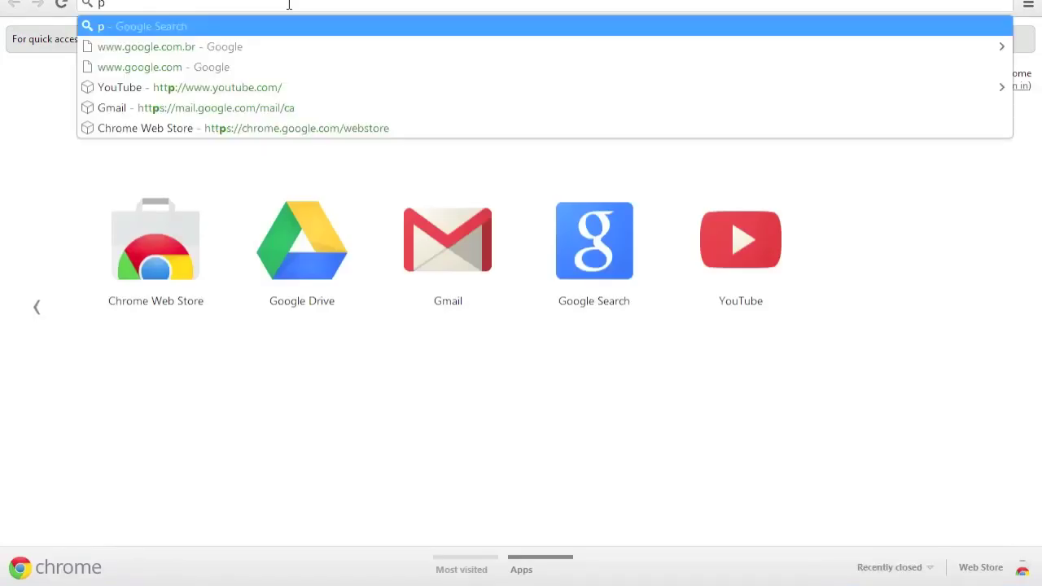
{"action": "type", "text": " to ico"}
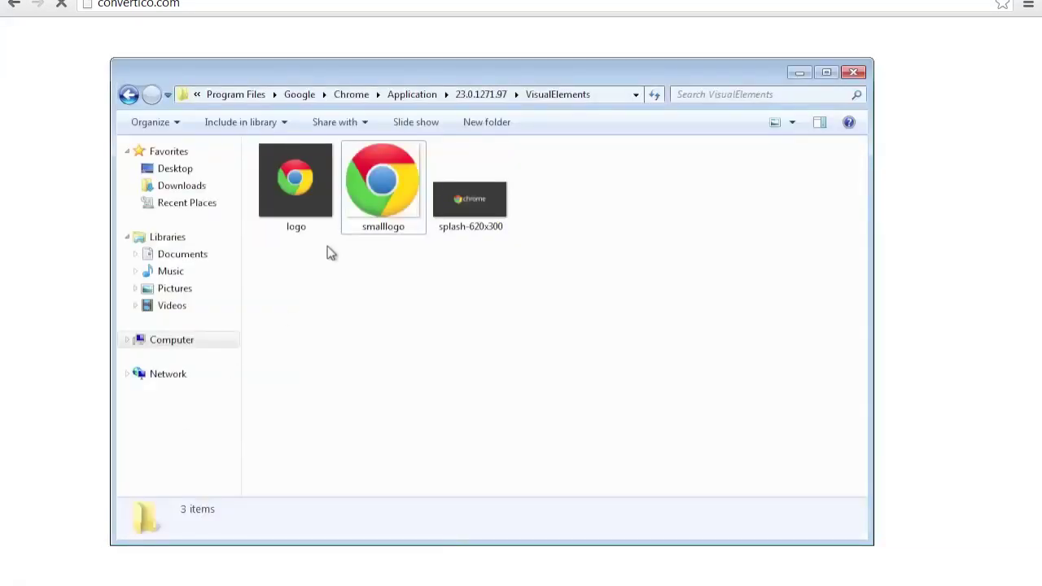
- Copy smalllogo.png to the Desktop folder, check it arrived, and close Explorer
{"action": "left_click", "coordinate": [379, 206]}
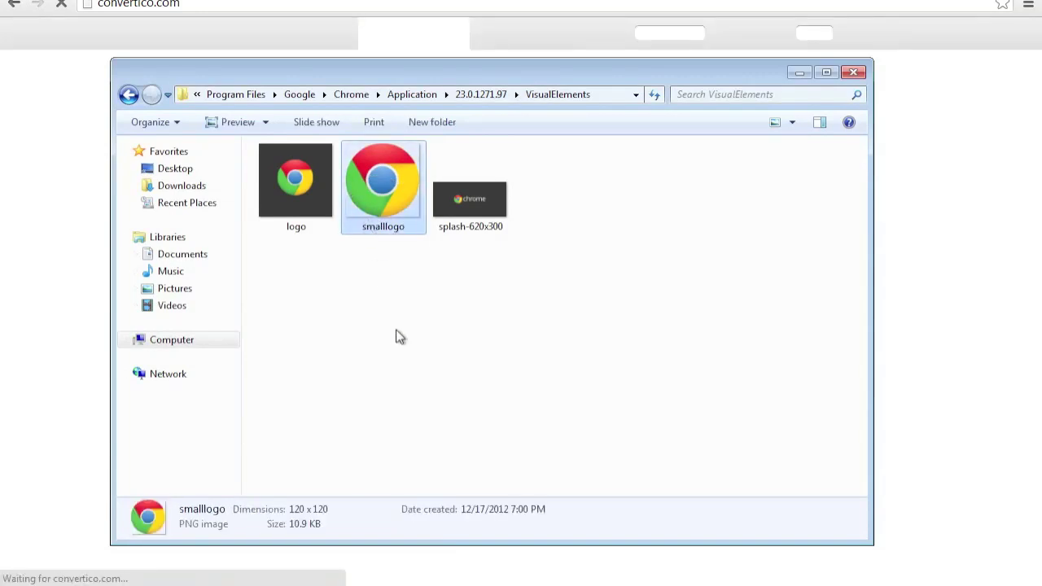
{"action": "left_click", "coordinate": [179, 170]}
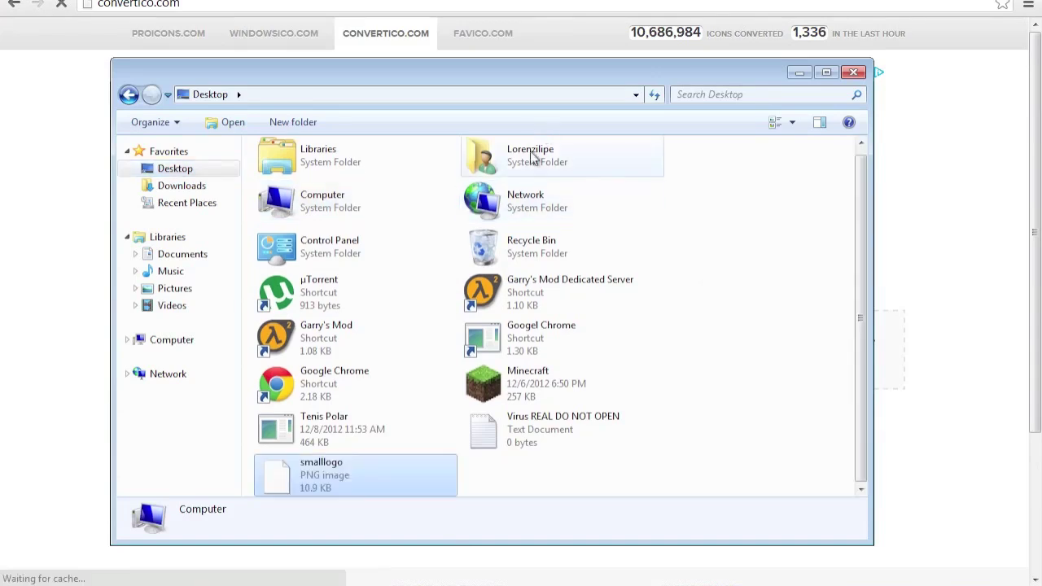
{"action": "left_click", "coordinate": [853, 72]}
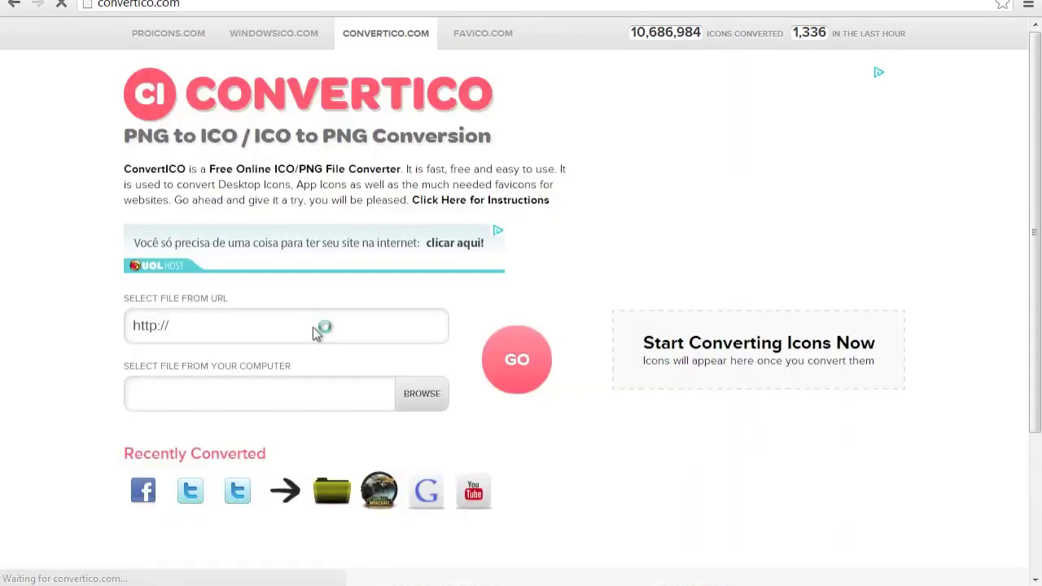
- Load smalllogo.png from the Desktop into Convertico, reselecting it after changing the file-type filter
{"action": "left_click", "coordinate": [426, 397]}
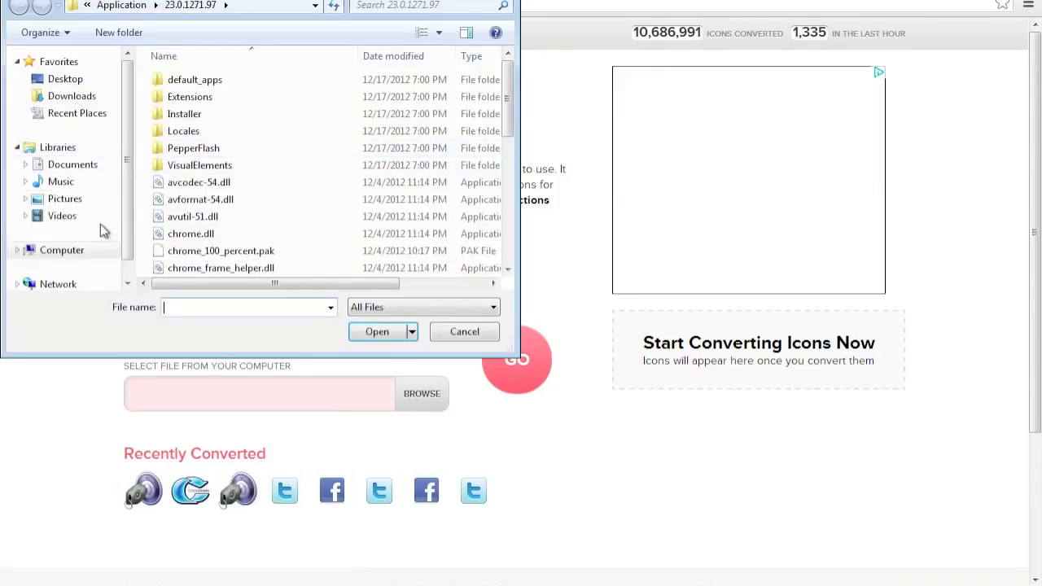
{"action": "left_click", "coordinate": [72, 78]}
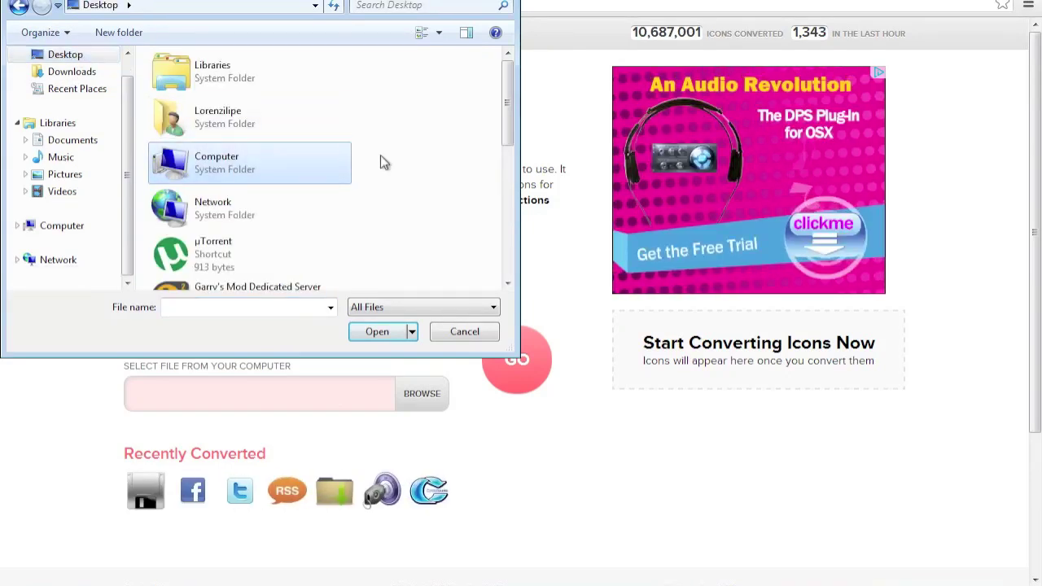
{"action": "scroll", "coordinate": [403, 157], "scroll_direction": "down", "scroll_amount": 5}
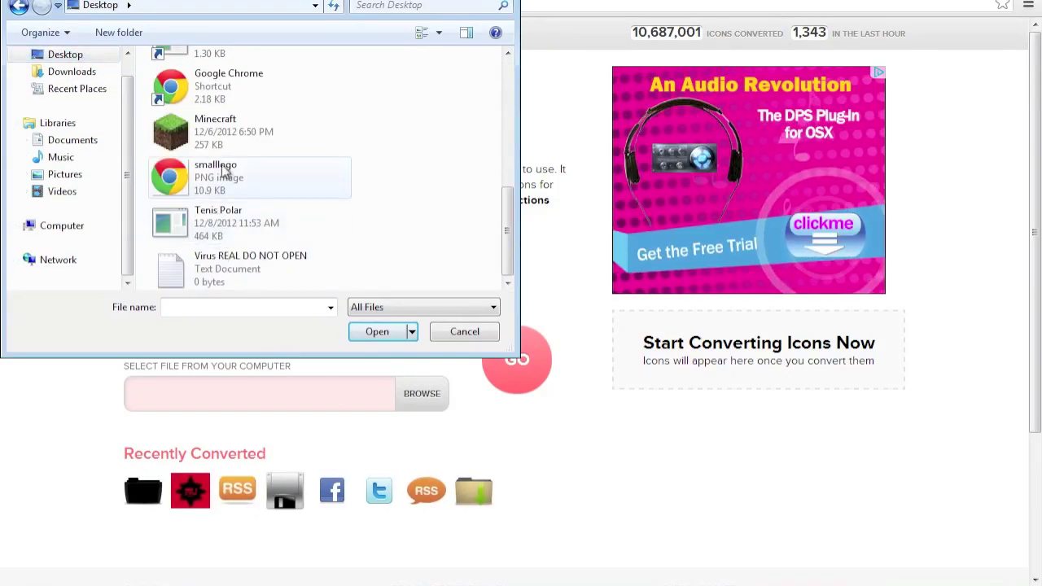
{"action": "double_click", "coordinate": [228, 169]}
{"action": "left_click", "coordinate": [326, 361]}
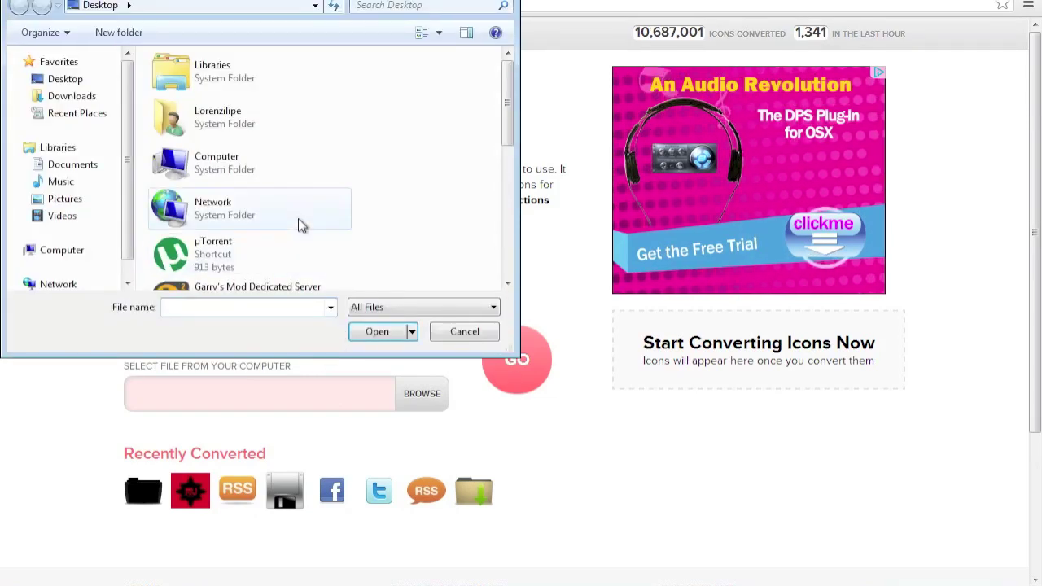
{"action": "left_click", "coordinate": [390, 313]}
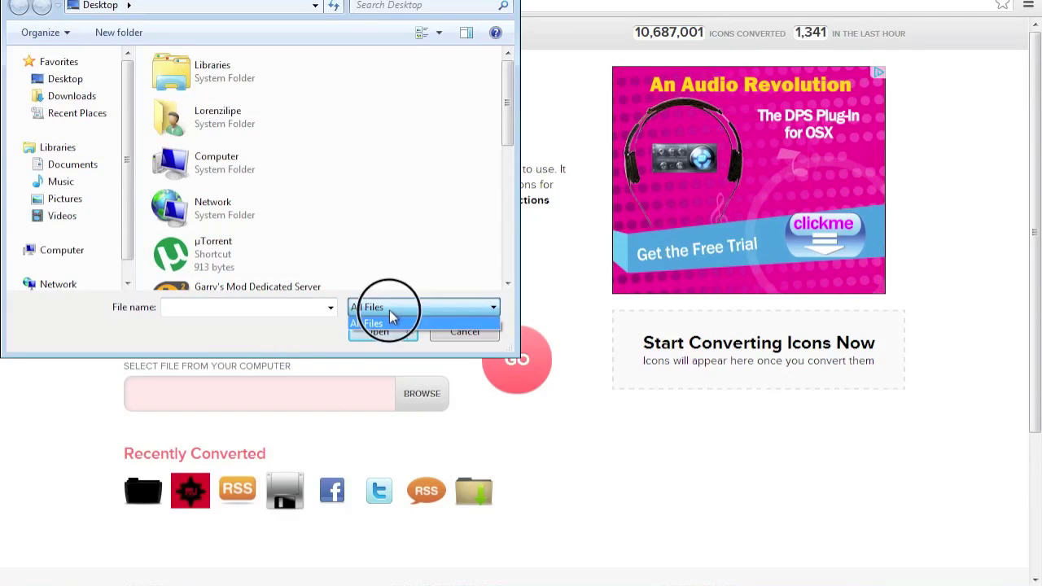
{"action": "scroll", "coordinate": [416, 233], "scroll_direction": "down", "scroll_amount": 2}
{"action": "scroll", "coordinate": [417, 227], "scroll_direction": "down", "scroll_amount": 3}
{"action": "double_click", "coordinate": [263, 189]}
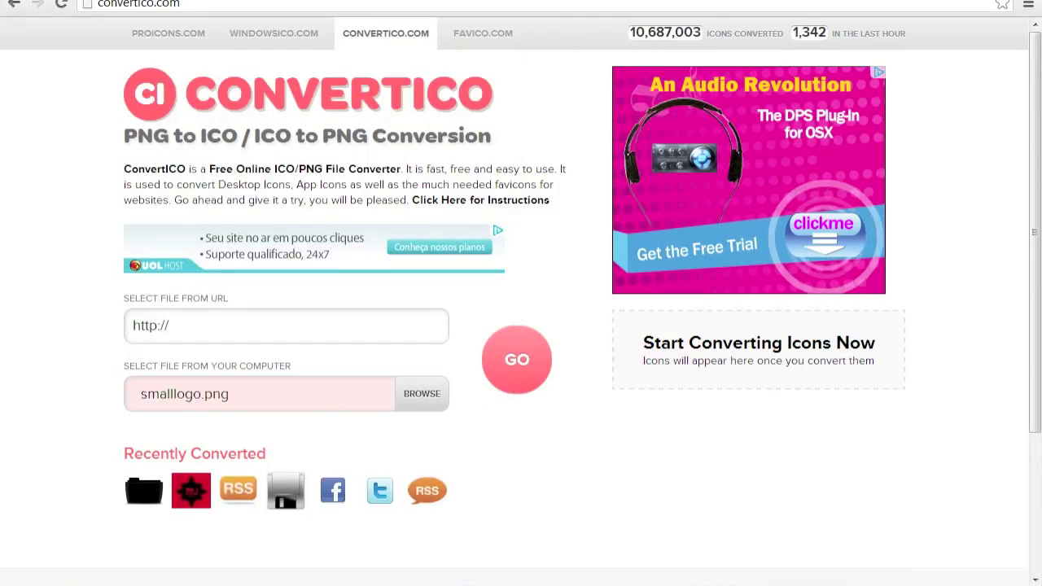
- Convert smalllogo.png to a 31.3KB smalllogo.ico, download it, and preview the Chrome logo
{"action": "left_click", "coordinate": [492, 383]}
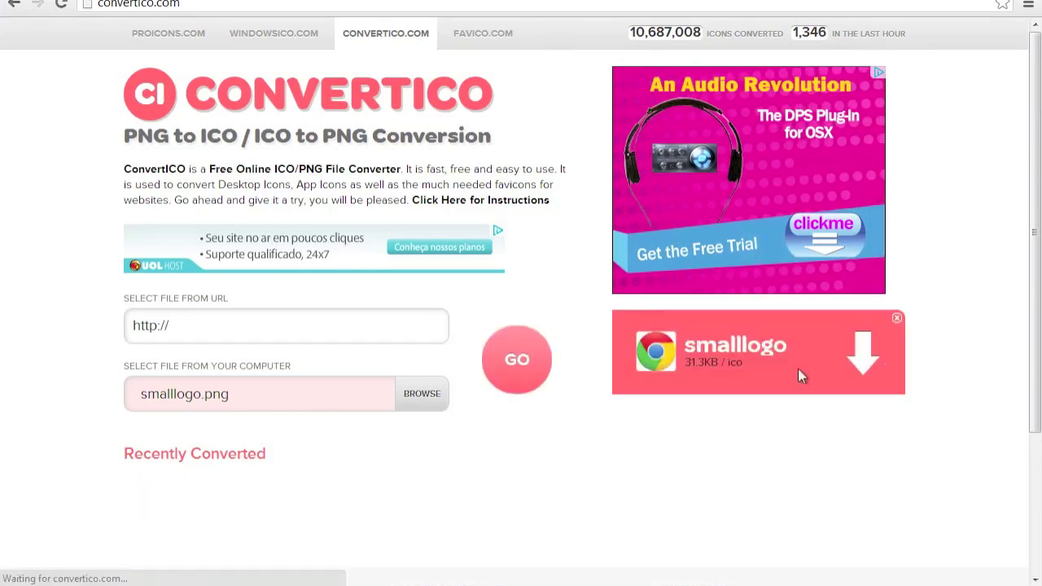
{"action": "left_click", "coordinate": [874, 360]}
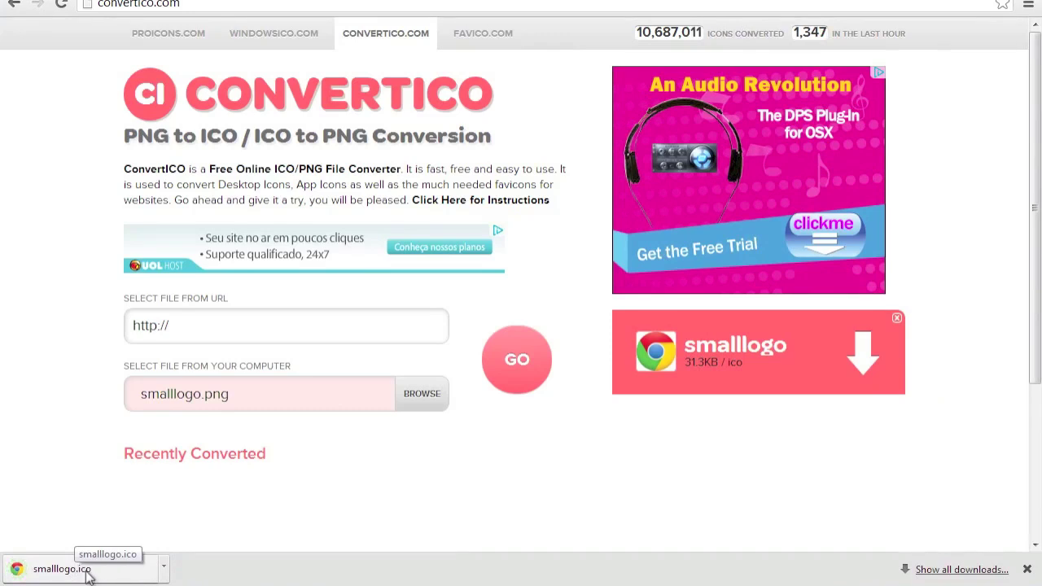
{"action": "left_click", "coordinate": [86, 570]}
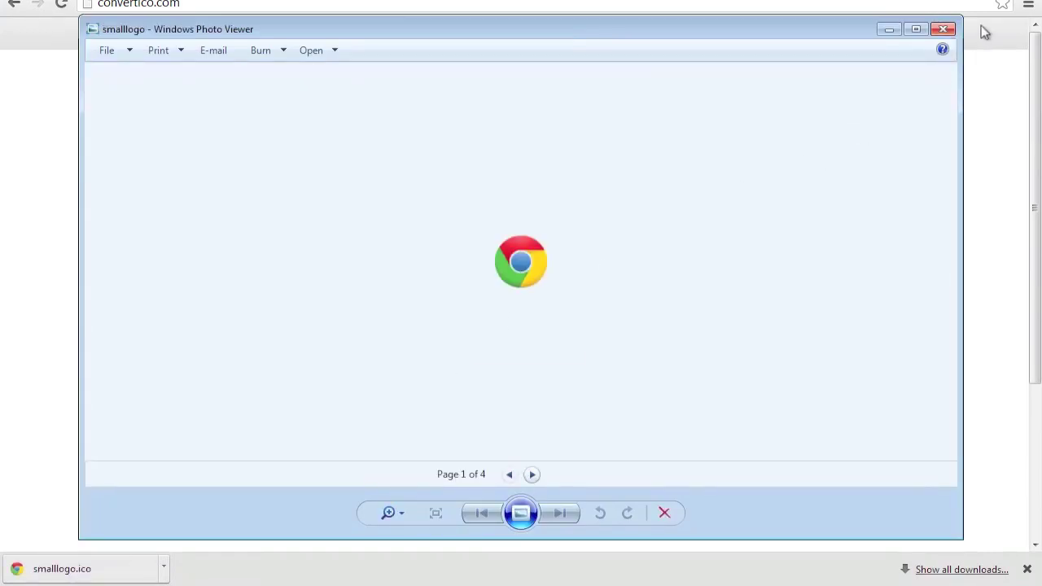
{"action": "left_click", "coordinate": [944, 30]}
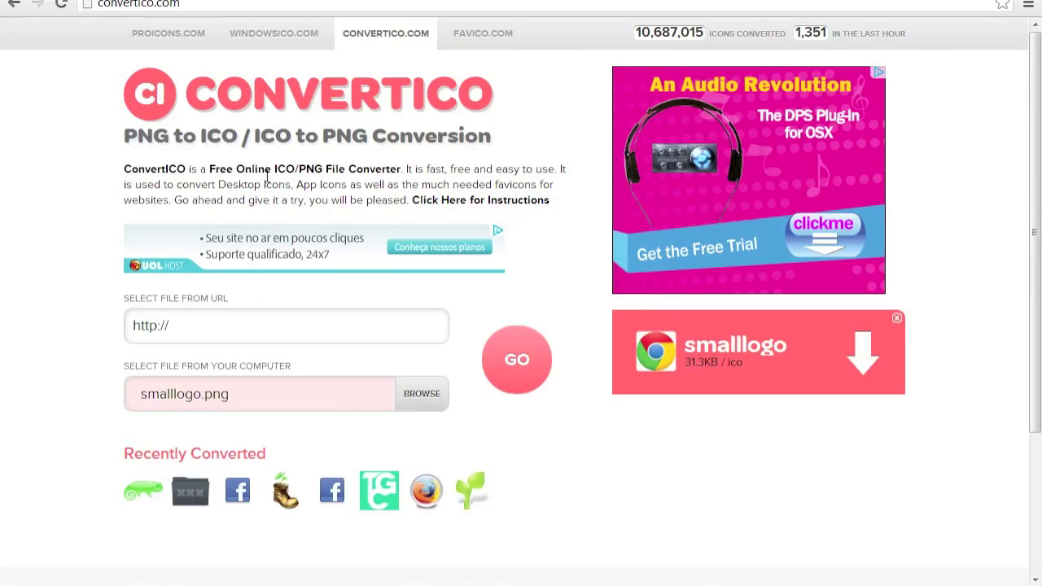
- Confirm smalllogo.ico is in Downloads, close Explorer, and bring up the Googel Chrome shortcut's menu
{"action": "key", "text": "super+e"}
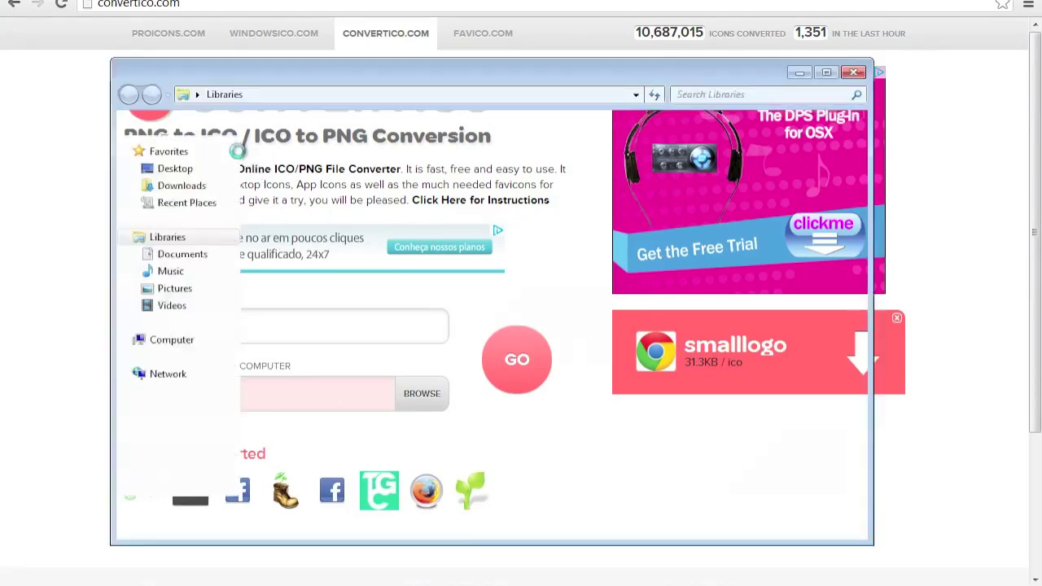
{"action": "left_click", "coordinate": [203, 187]}
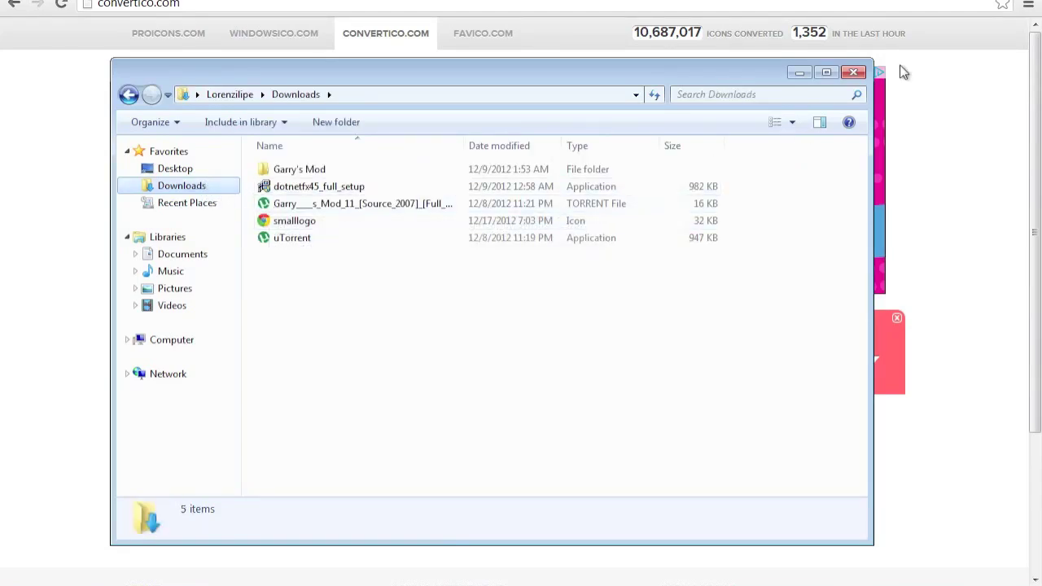
{"action": "left_click", "coordinate": [854, 73]}
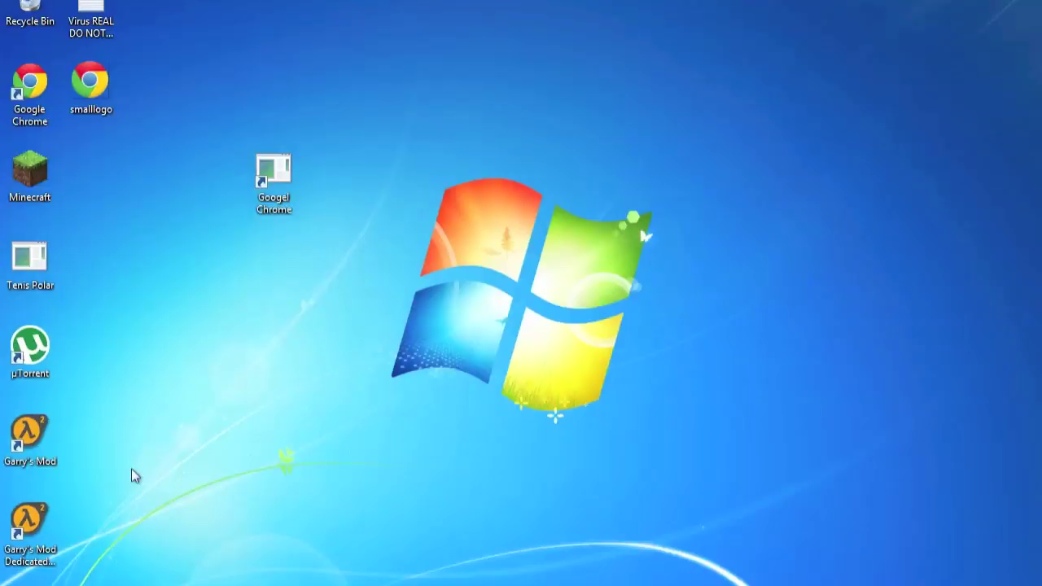
{"action": "right_click", "coordinate": [271, 188]}
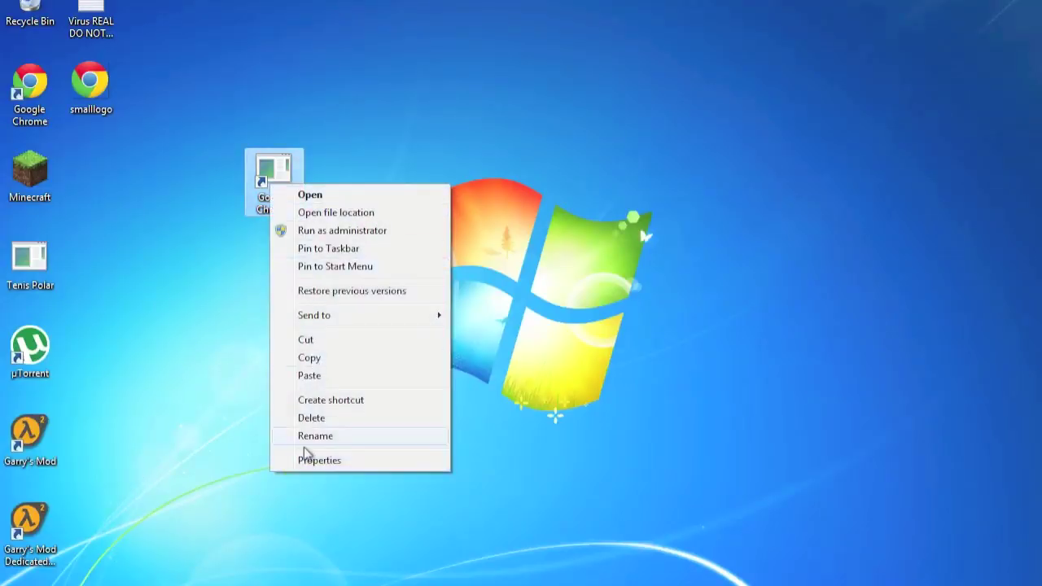
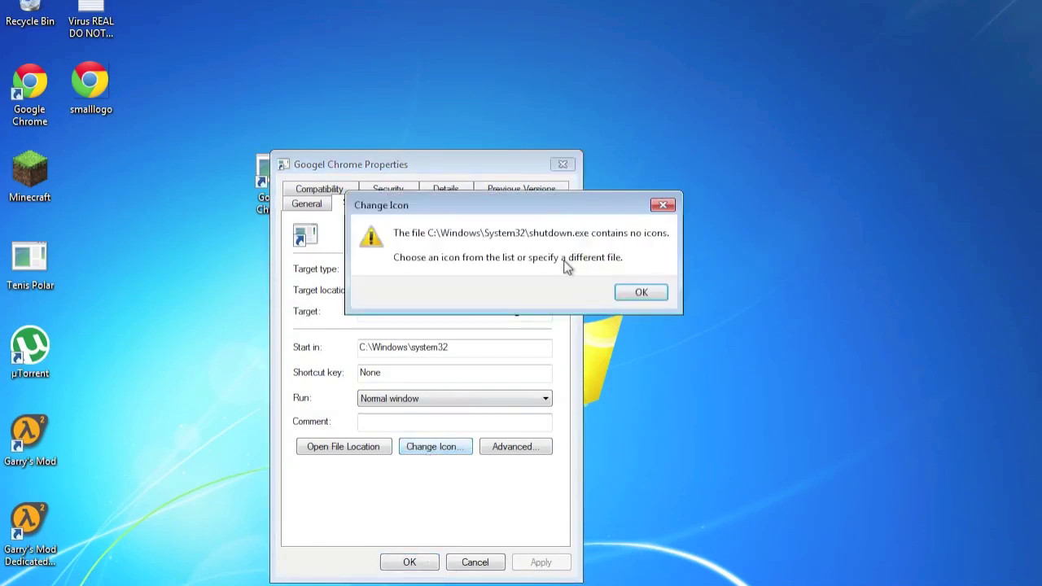
- Set the Googel Chrome shortcut's icon to the Chrome logo from Downloads\smalllogo and save the properties
{"action": "left_click", "coordinate": [621, 291]}
{"action": "left_click_drag", "start_coordinate": [427, 283], "coordinate": [452, 282]}
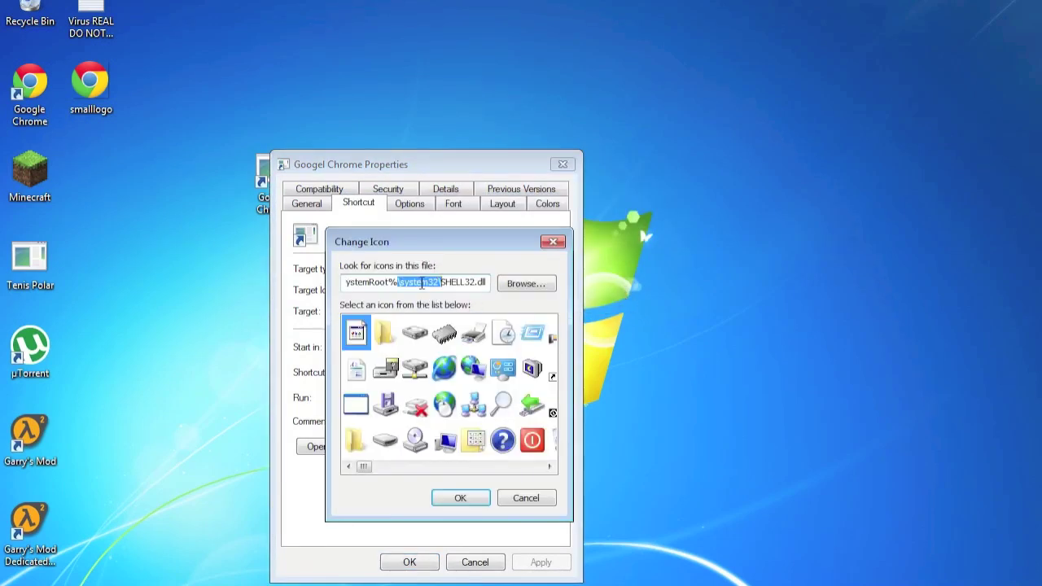
{"action": "left_click", "coordinate": [522, 284]}
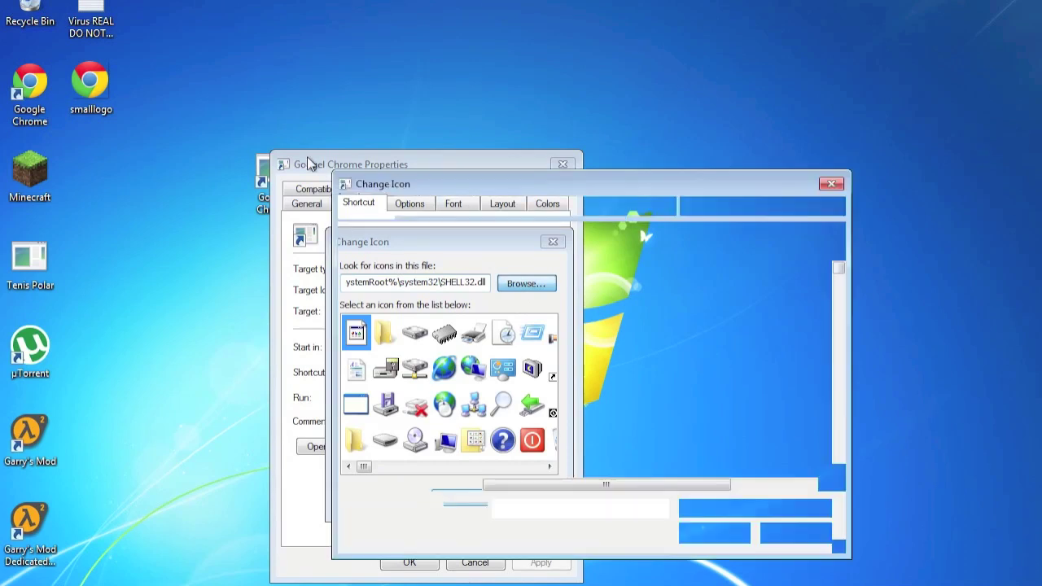
{"action": "left_click_drag", "start_coordinate": [461, 174], "coordinate": [362, 154]}
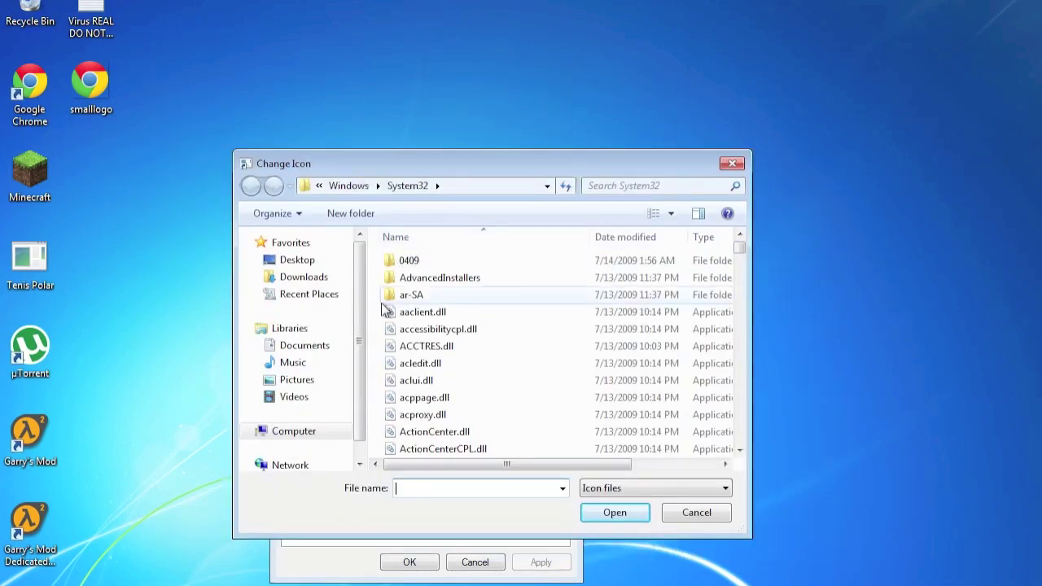
{"action": "left_click", "coordinate": [325, 279]}
{"action": "double_click", "coordinate": [436, 294]}
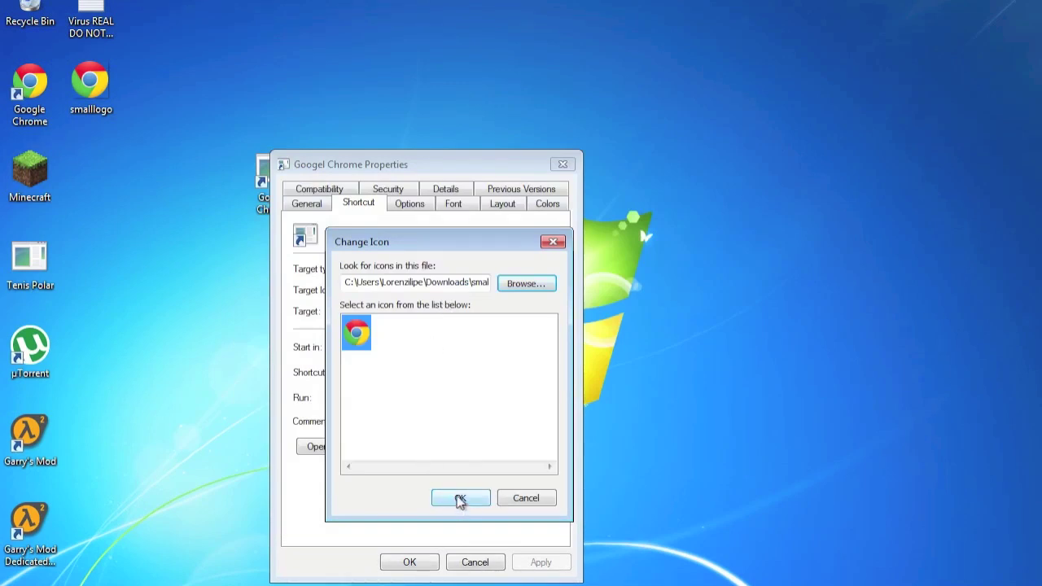
{"action": "left_click", "coordinate": [460, 498]}
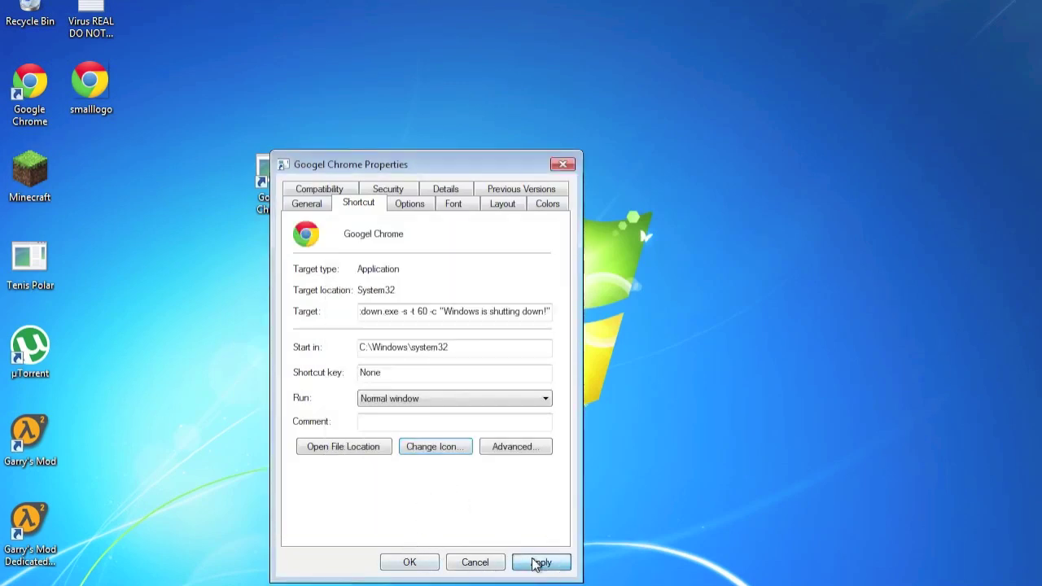
{"action": "left_click", "coordinate": [539, 562]}
{"action": "left_click", "coordinate": [409, 561]}
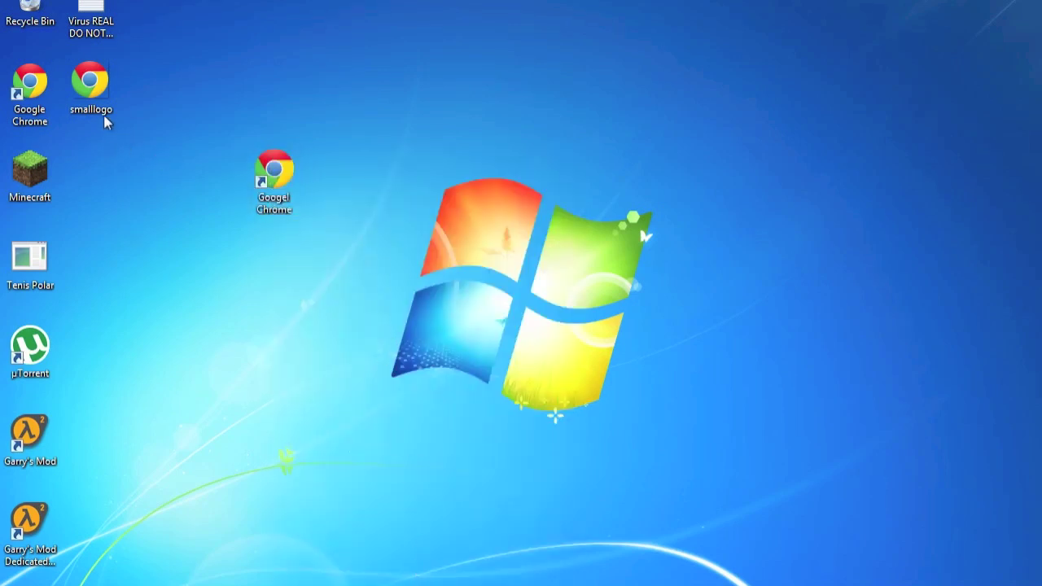
- Move the real Google Chrome shortcut and smalllogo to the bottom-right edge, placing Googel Chrome top-left
{"action": "left_click_drag", "start_coordinate": [32, 94], "coordinate": [1033, 573]}
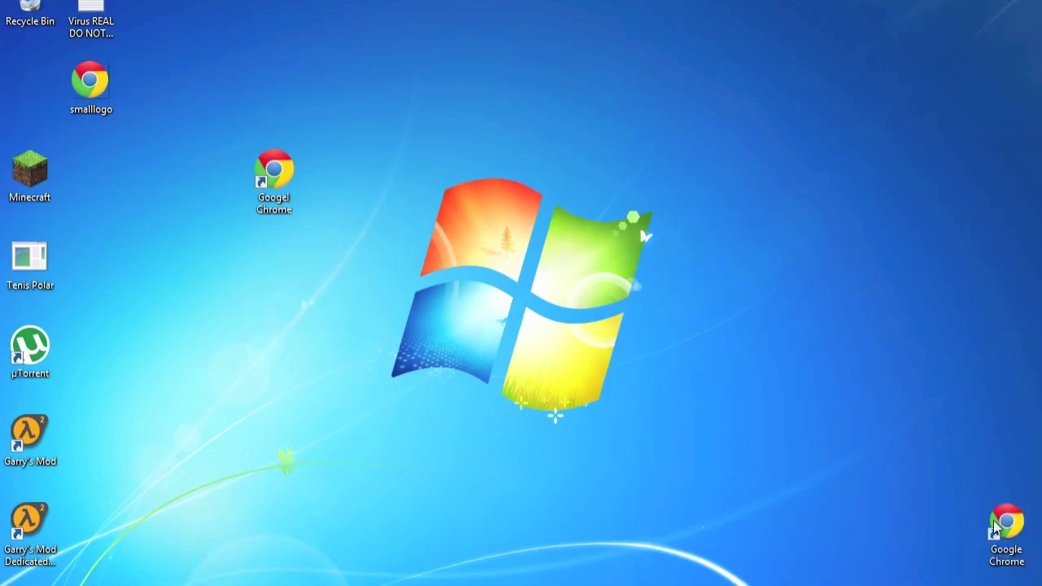
{"action": "left_click_drag", "start_coordinate": [279, 194], "coordinate": [20, 85]}
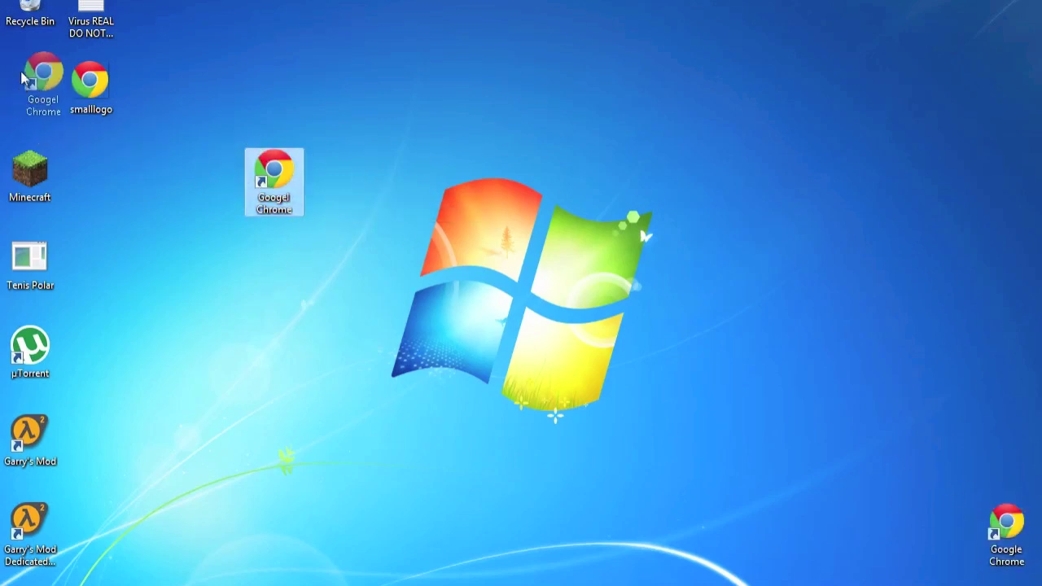
{"action": "left_click_drag", "start_coordinate": [90, 82], "coordinate": [1014, 470]}
{"action": "left_click", "coordinate": [790, 426]}
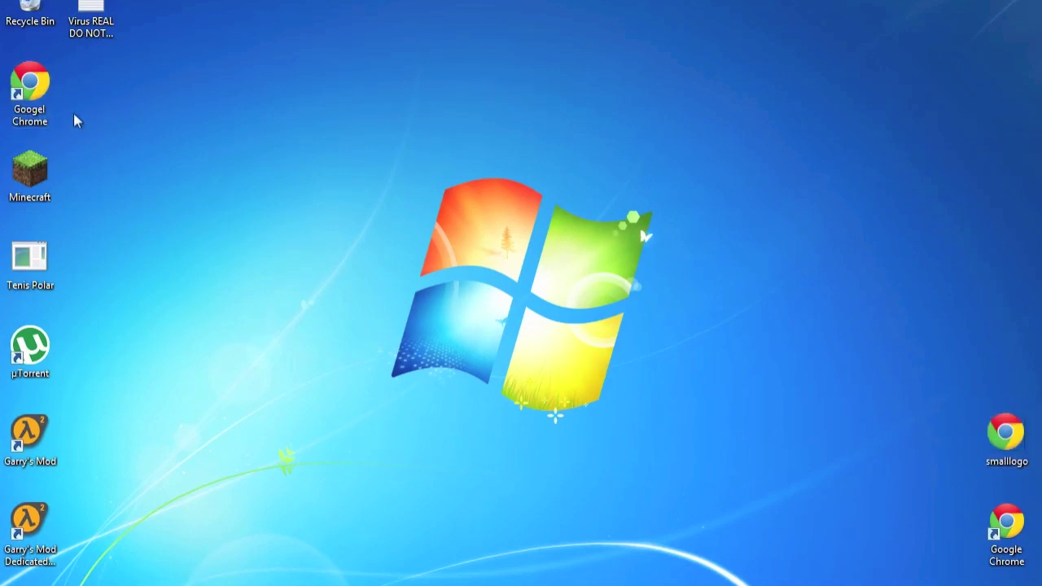
- Launch Googel Chrome to trigger the 'Windows is shutting down!' warning, then close it
{"action": "left_click", "coordinate": [30, 96]}
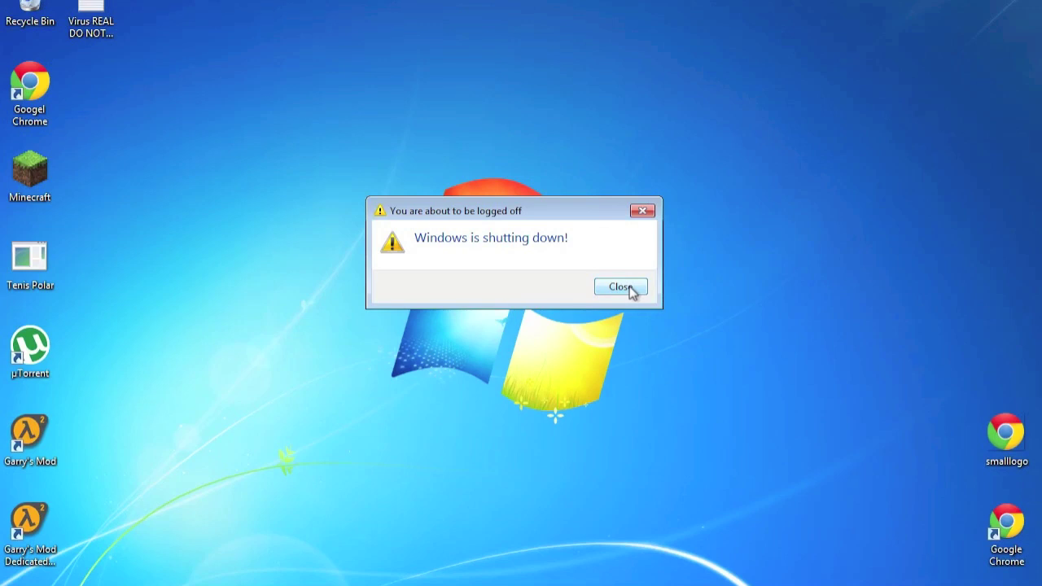
{"action": "left_click", "coordinate": [620, 287]}
{"action": "key", "text": "super"}
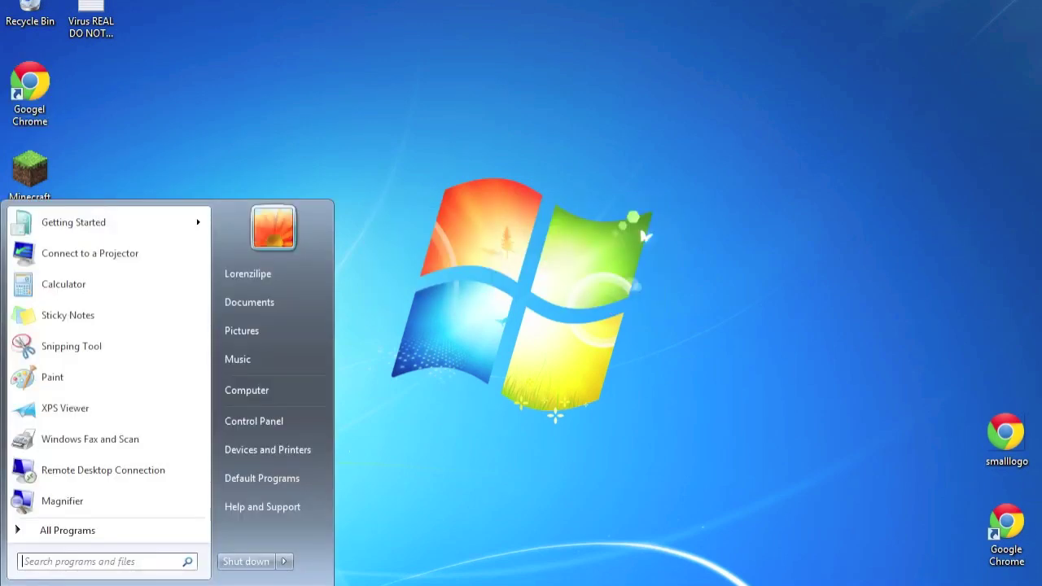
{"action": "type", "text": "r"}
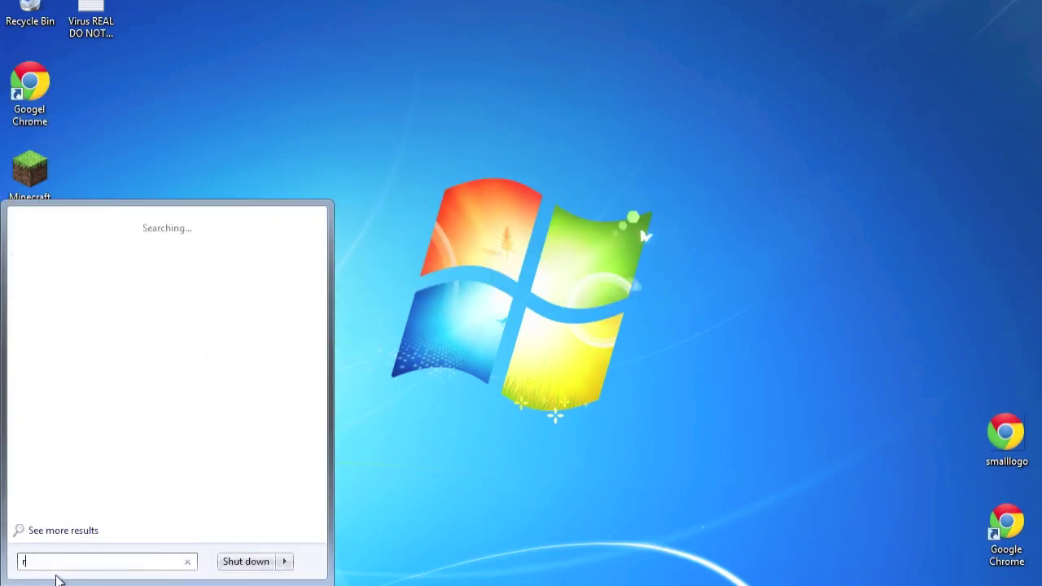
{"action": "key", "text": "BackSpace"}
{"action": "key", "text": "super"}
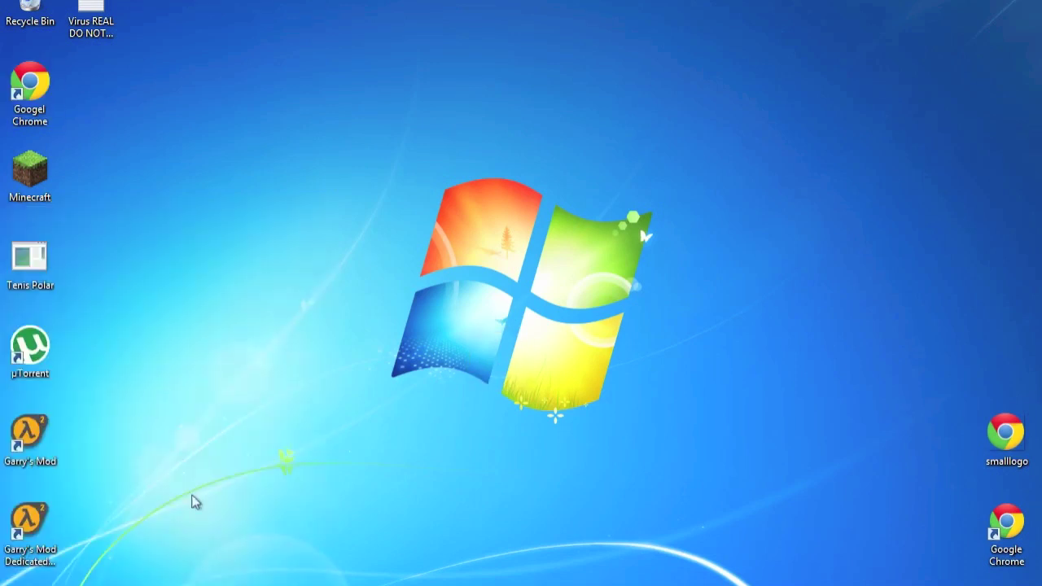
{"action": "key", "text": "super"}
{"action": "key", "text": "super"}
{"action": "key", "text": "super"}
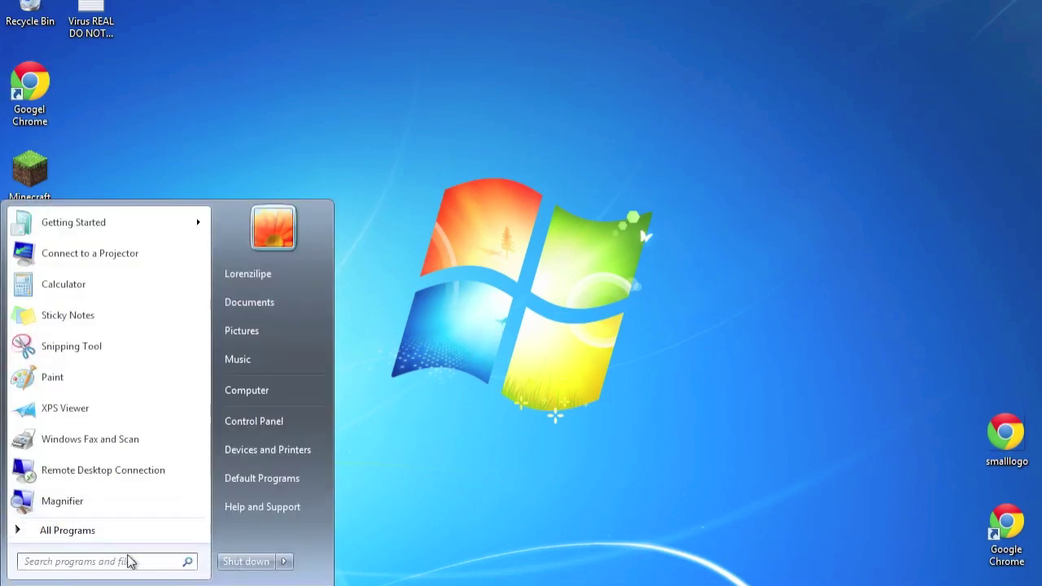
{"action": "left_click", "coordinate": [546, 396]}
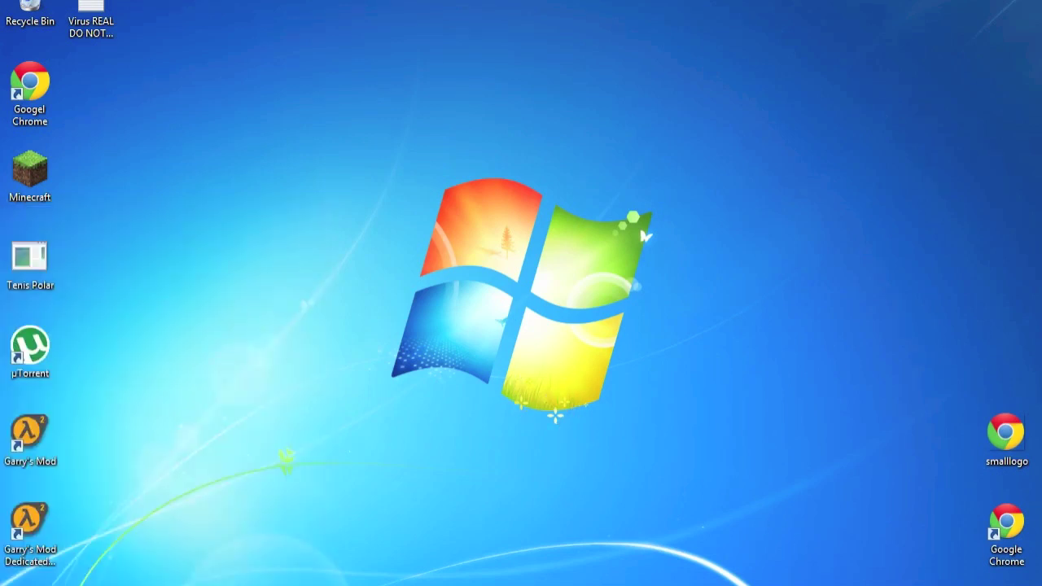